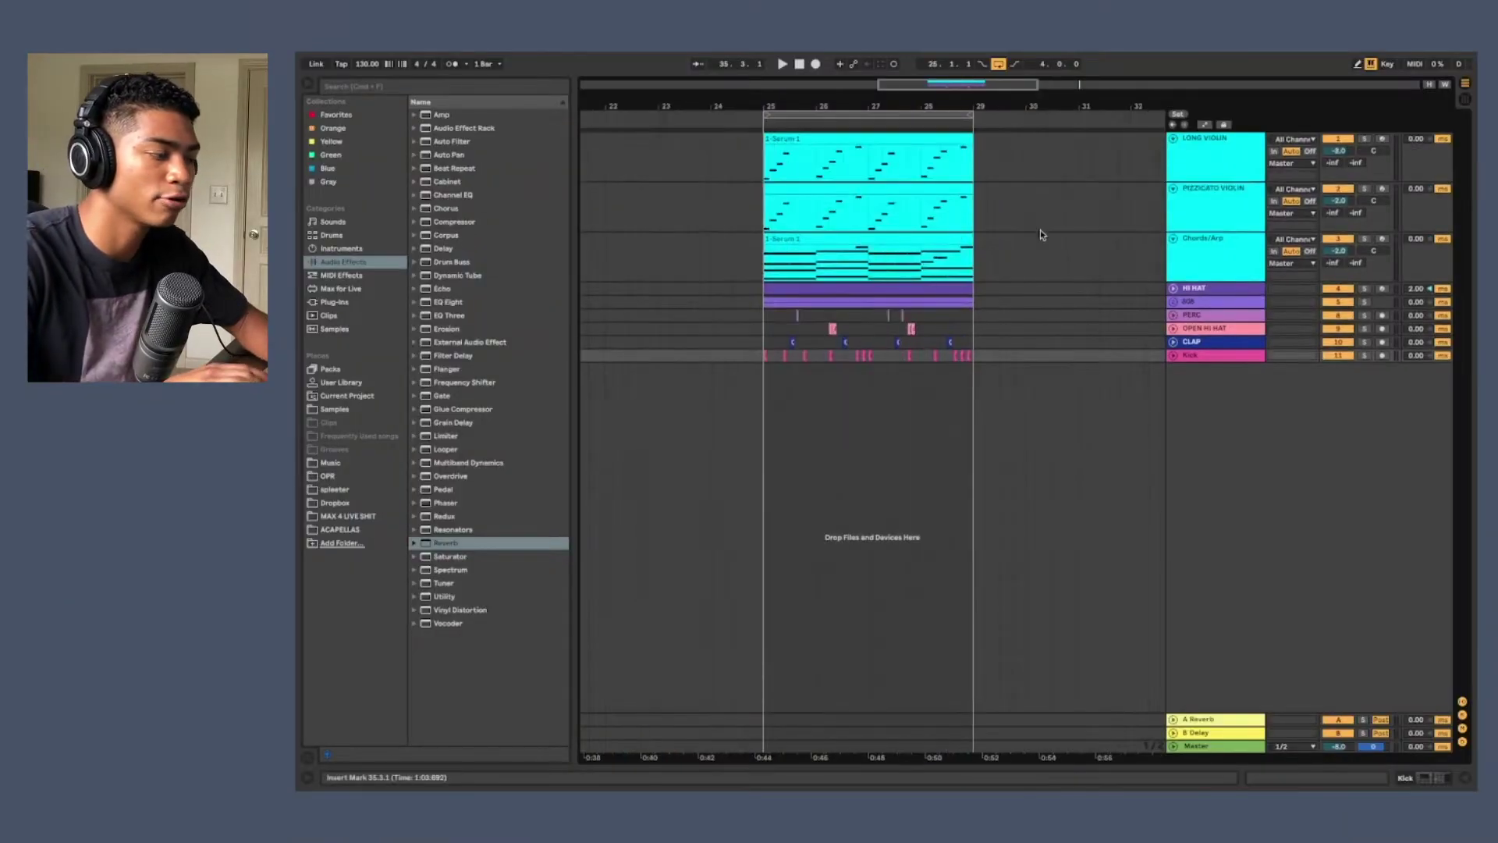
Fold all tracks and select the Going Bad reference song clip at bar 33
scroll(827, 312, down, 5)
scroll(901, 347, down, 3)
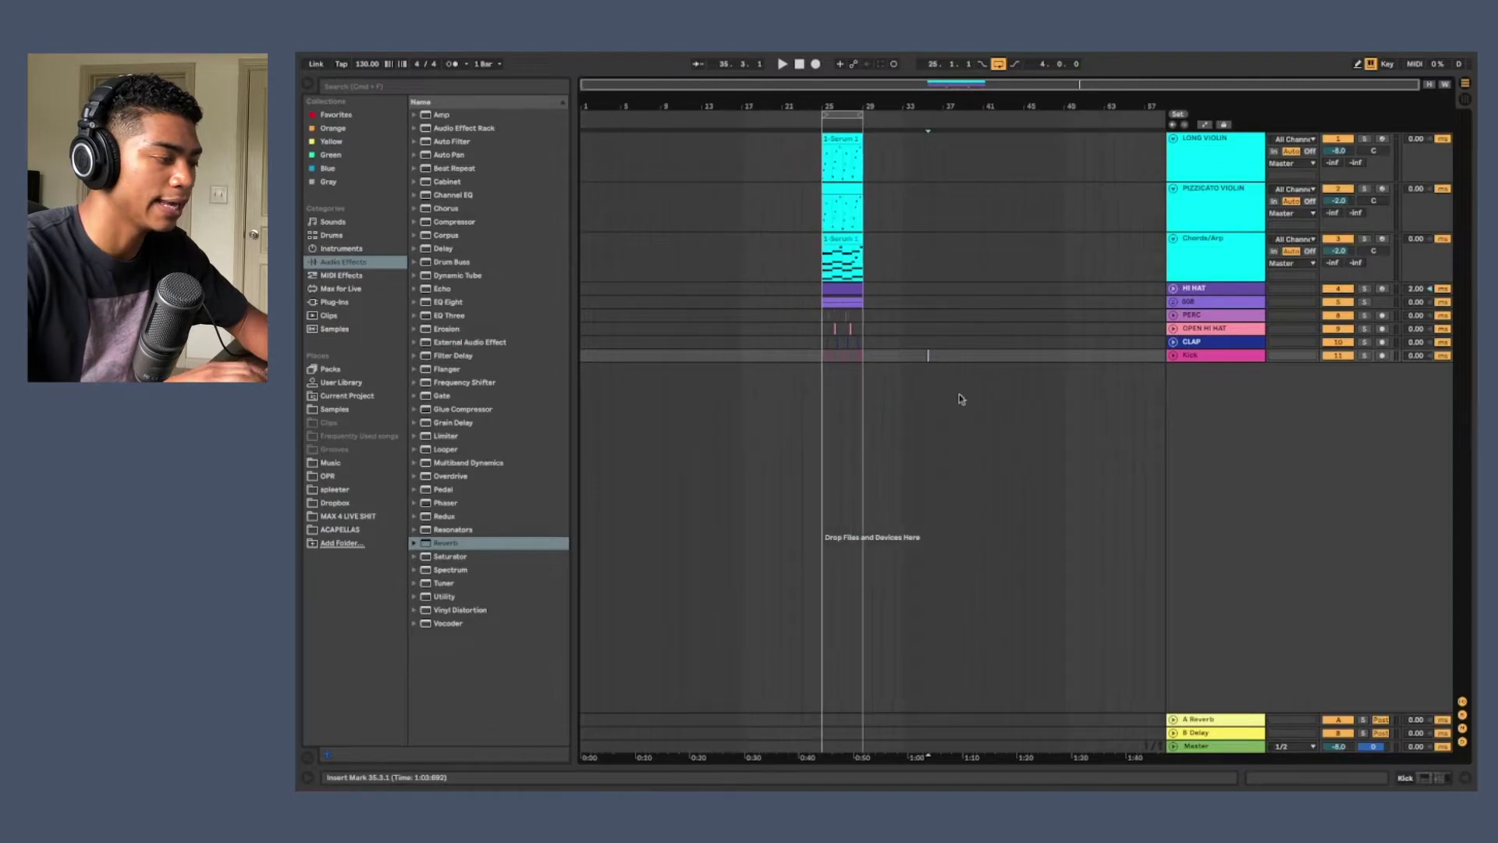
key(u)
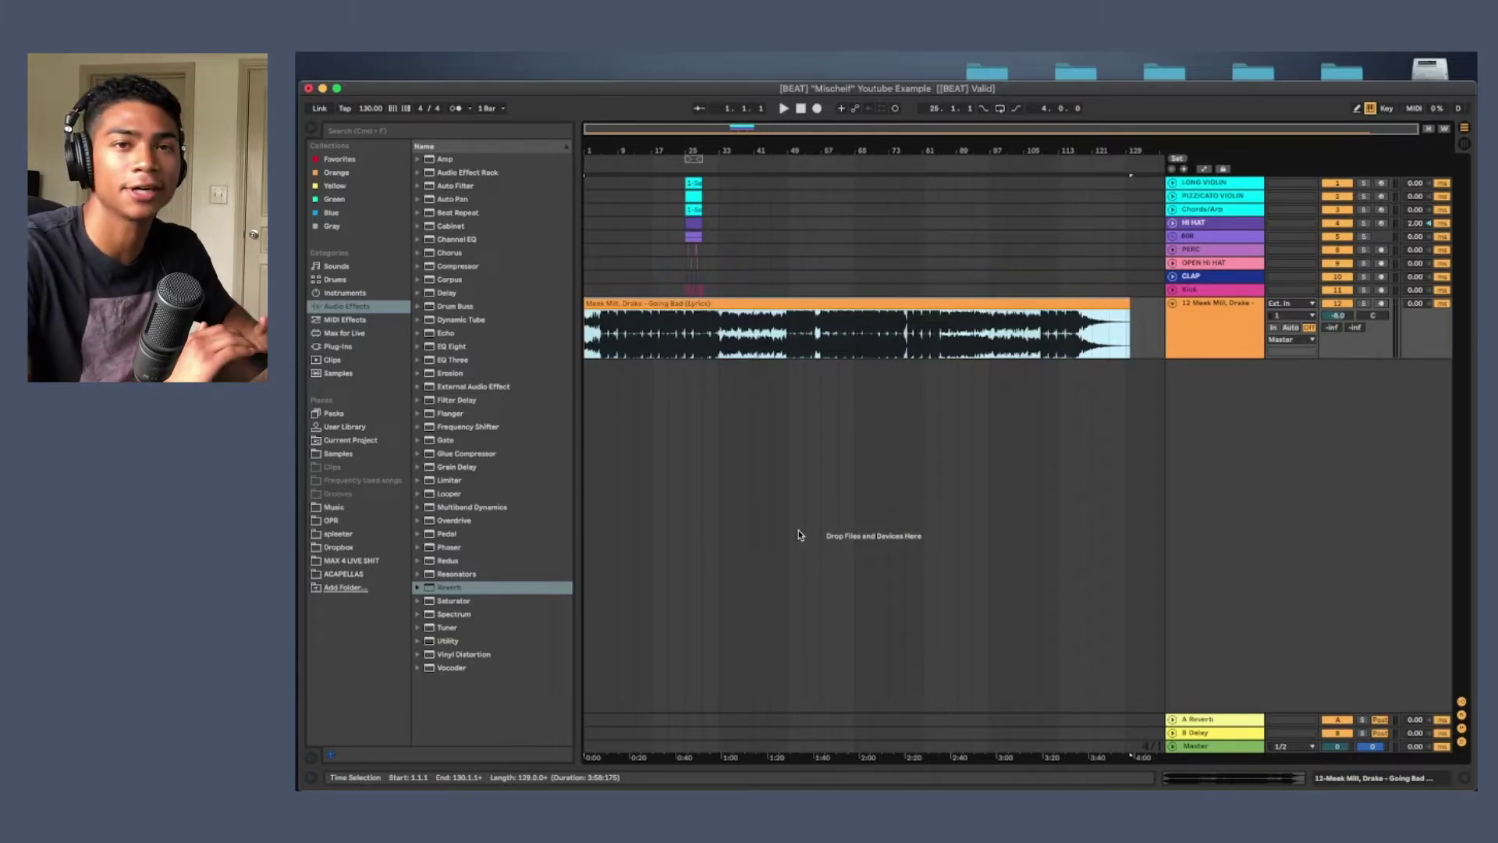
click(719, 333)
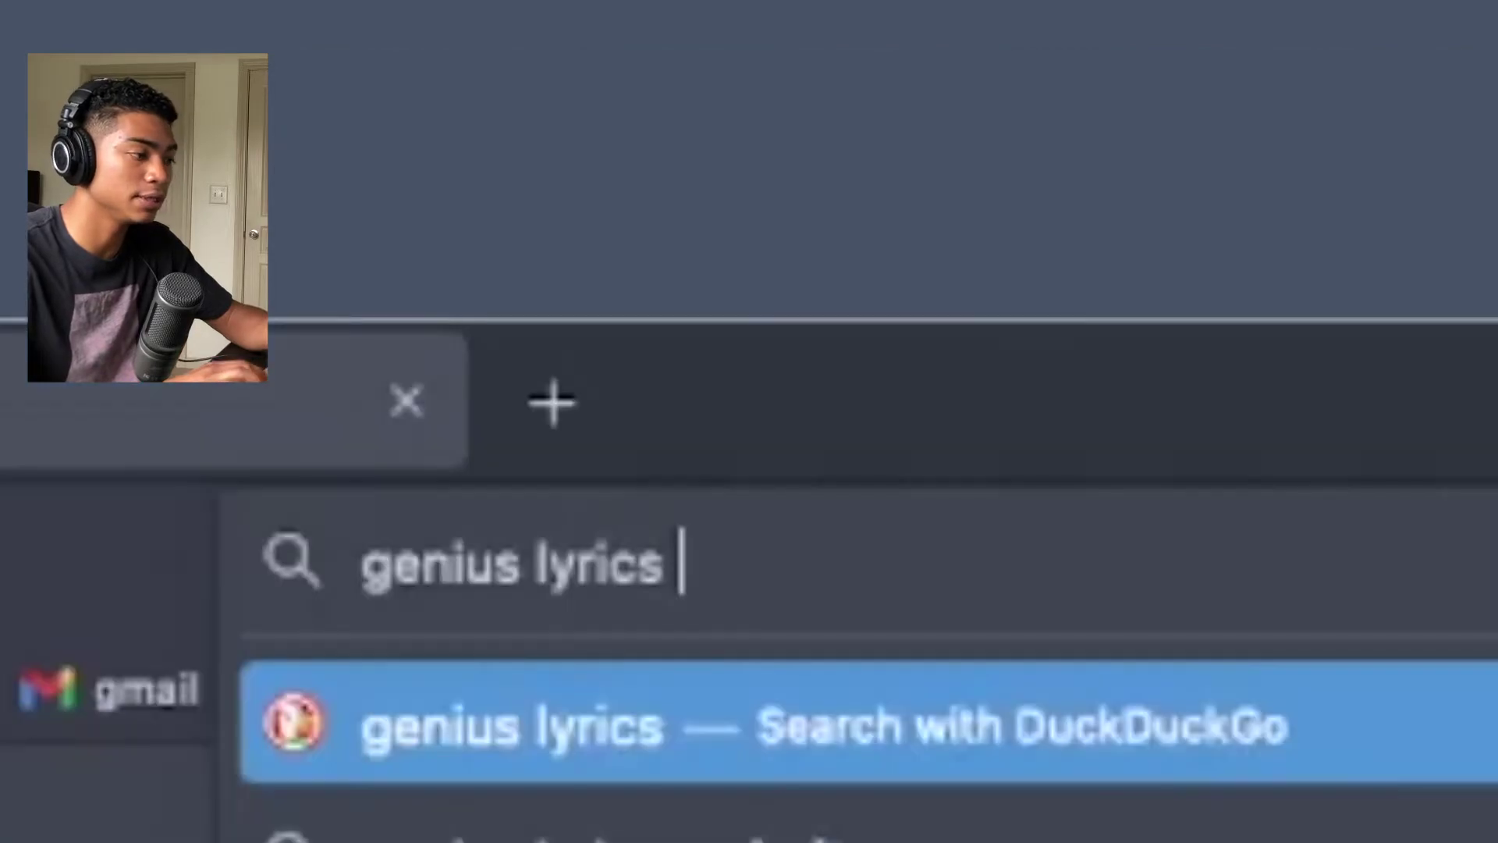
Search 'going bad me' and scroll the Genius page to its Intro, Verse 1 and Chorus labels
text(going bad me)
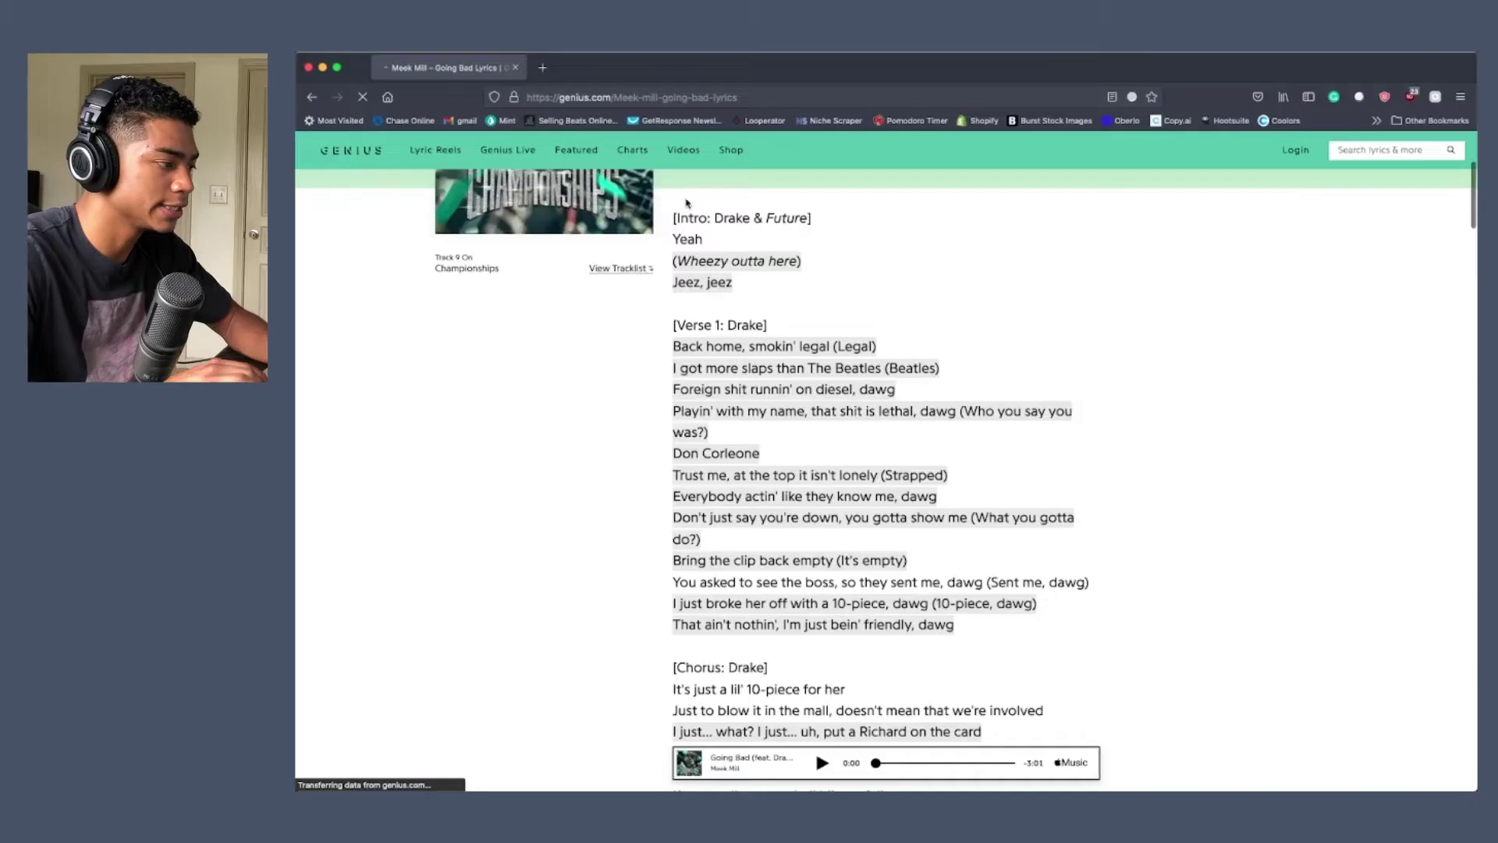
scroll(798, 360, down, 3)
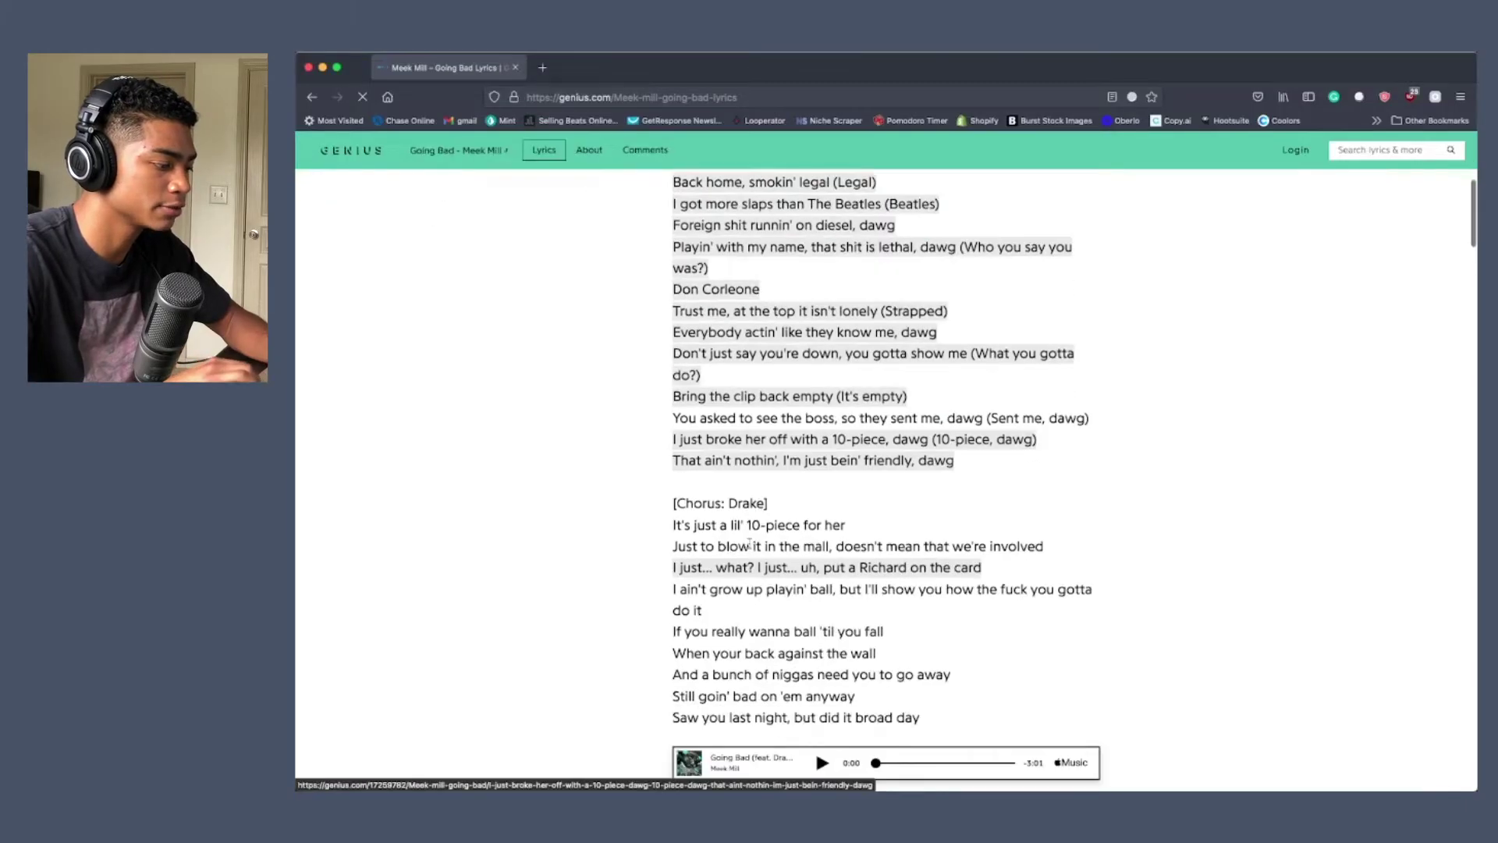
scroll(798, 360, up, 3)
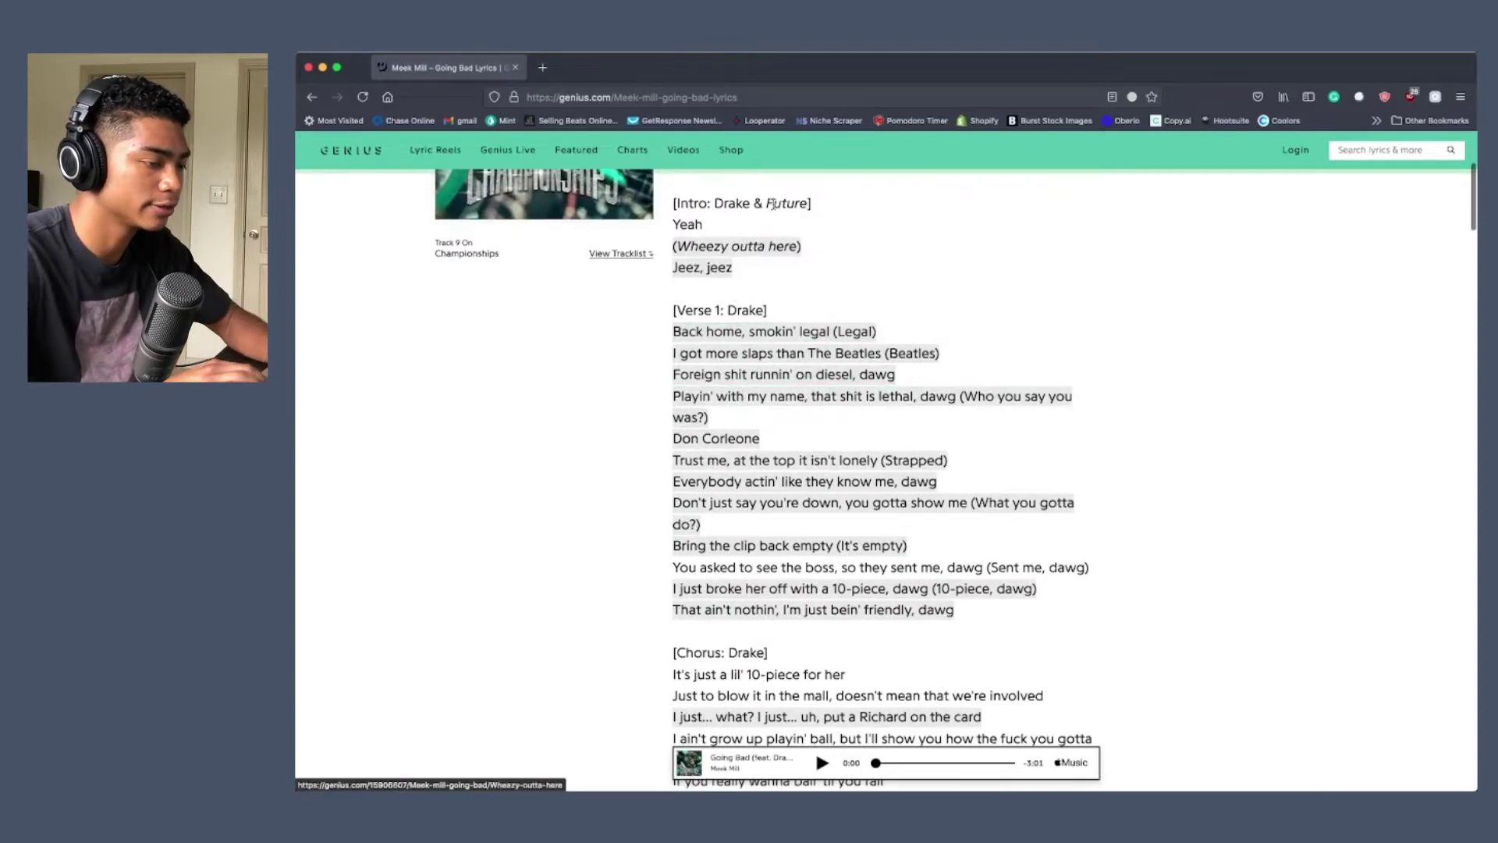
scroll(774, 209, up, 2)
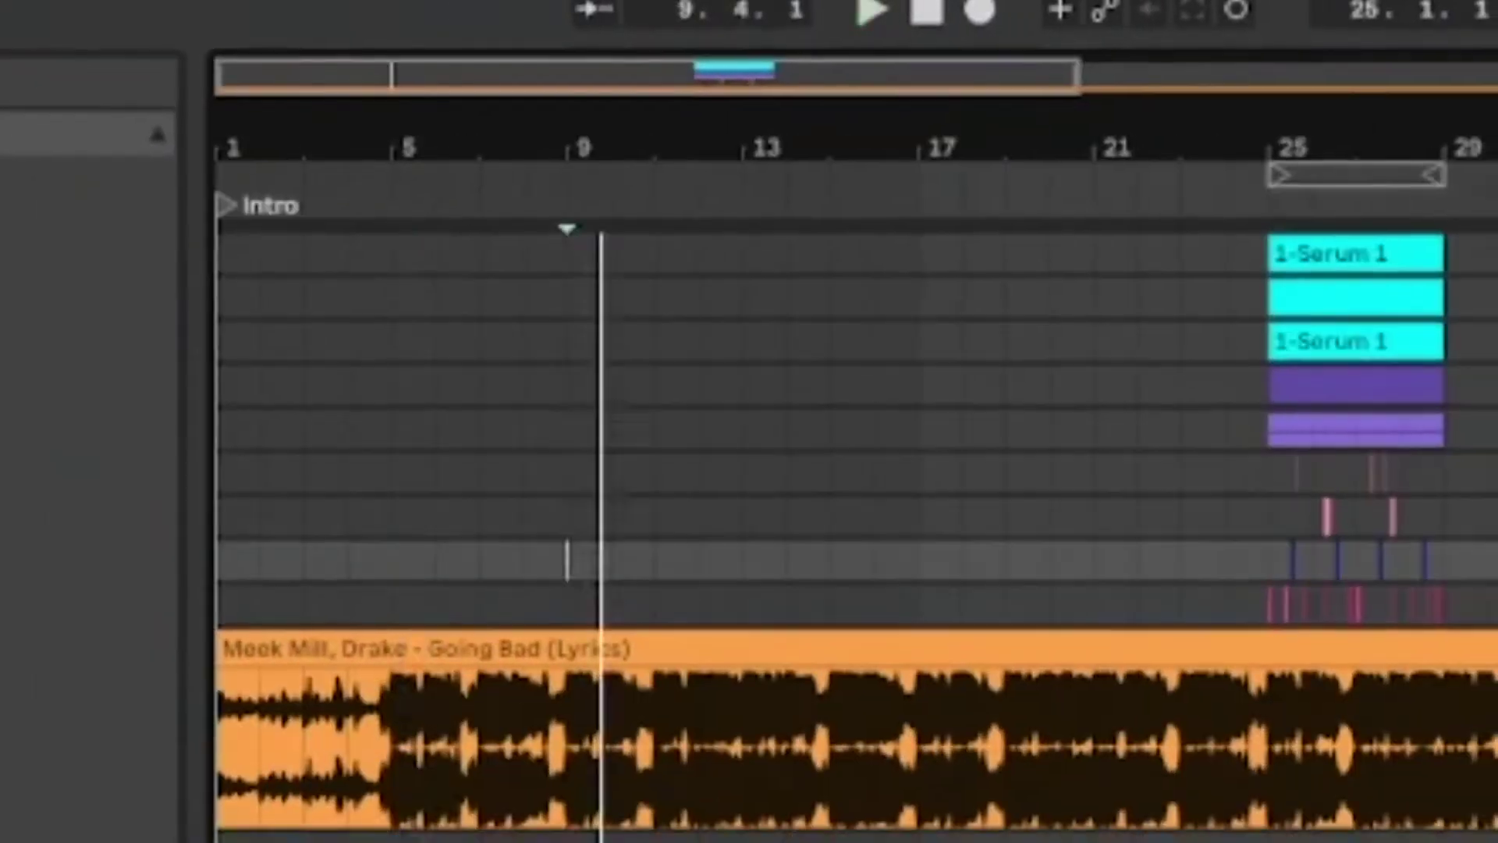
Name the bar-9 locator 'Verse' and set the insert point near bar 25
text(Verse)
key(Return)
click(1219, 706)
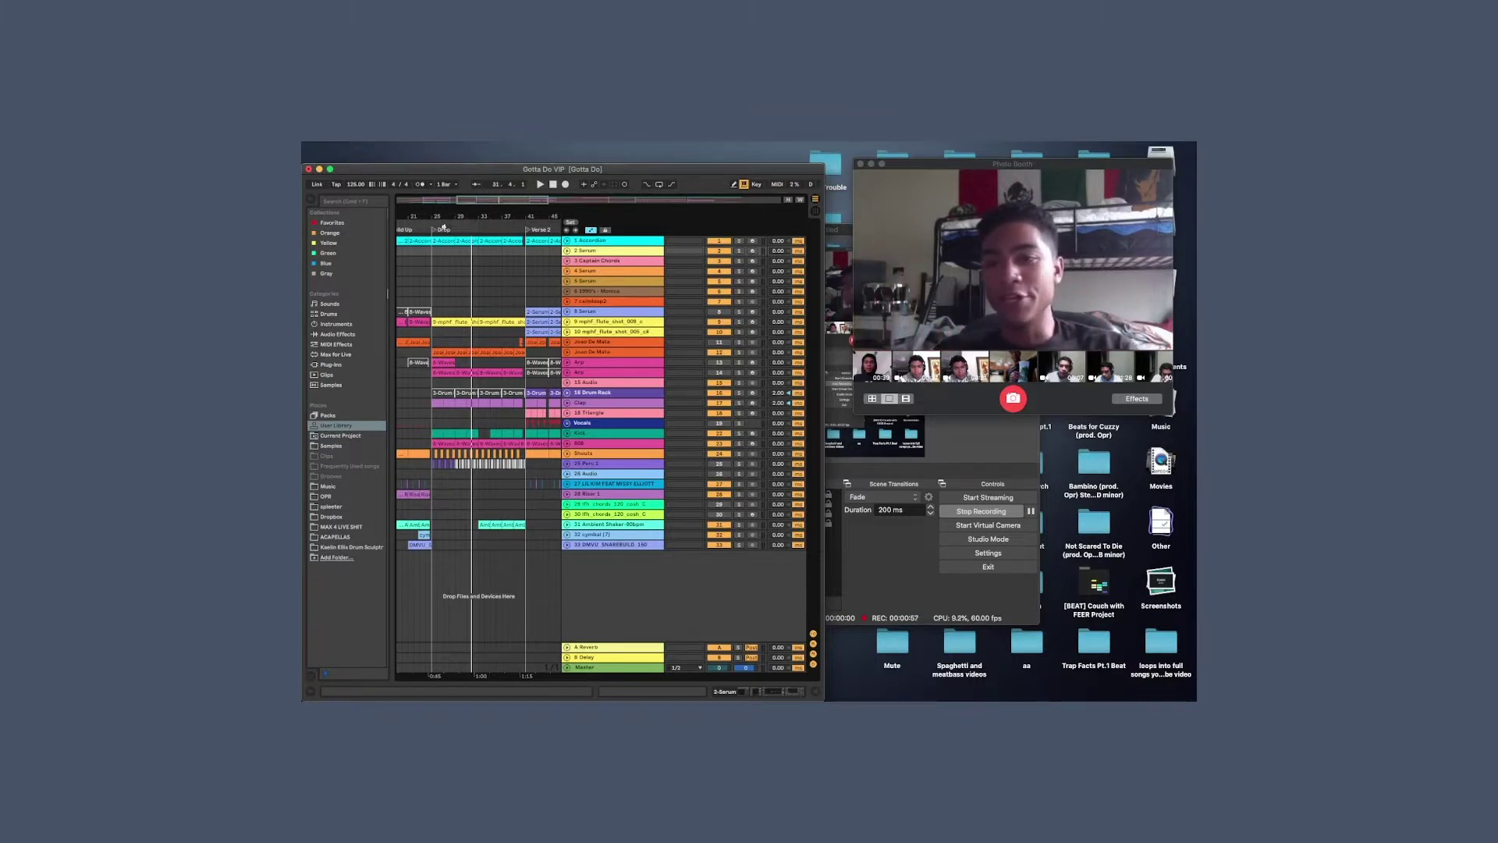
Add a locator at bar 33 and name it 'subocribe'
right_click(473, 229)
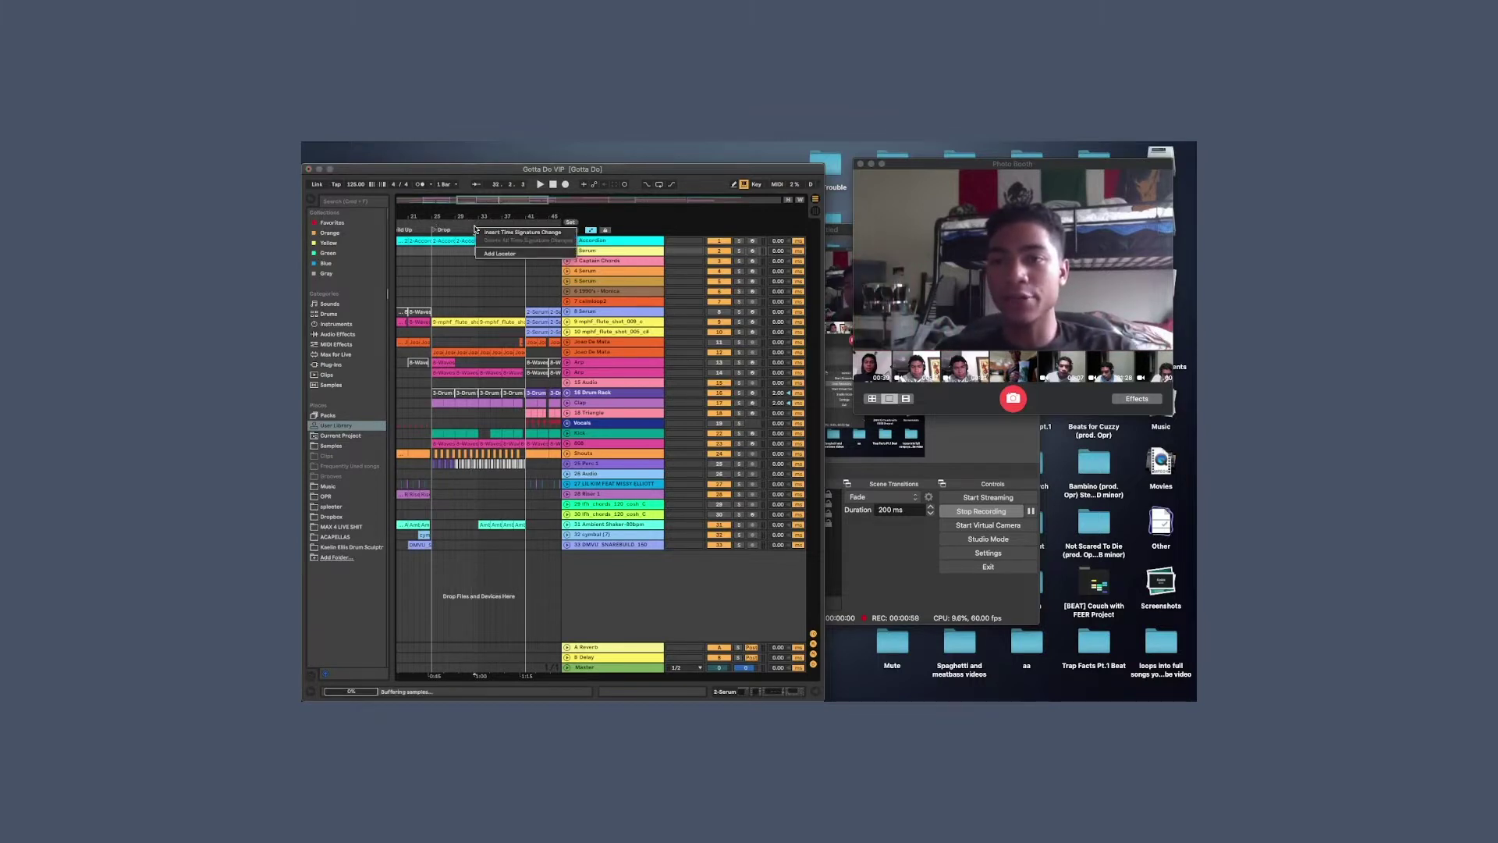
click(499, 254)
text(su)
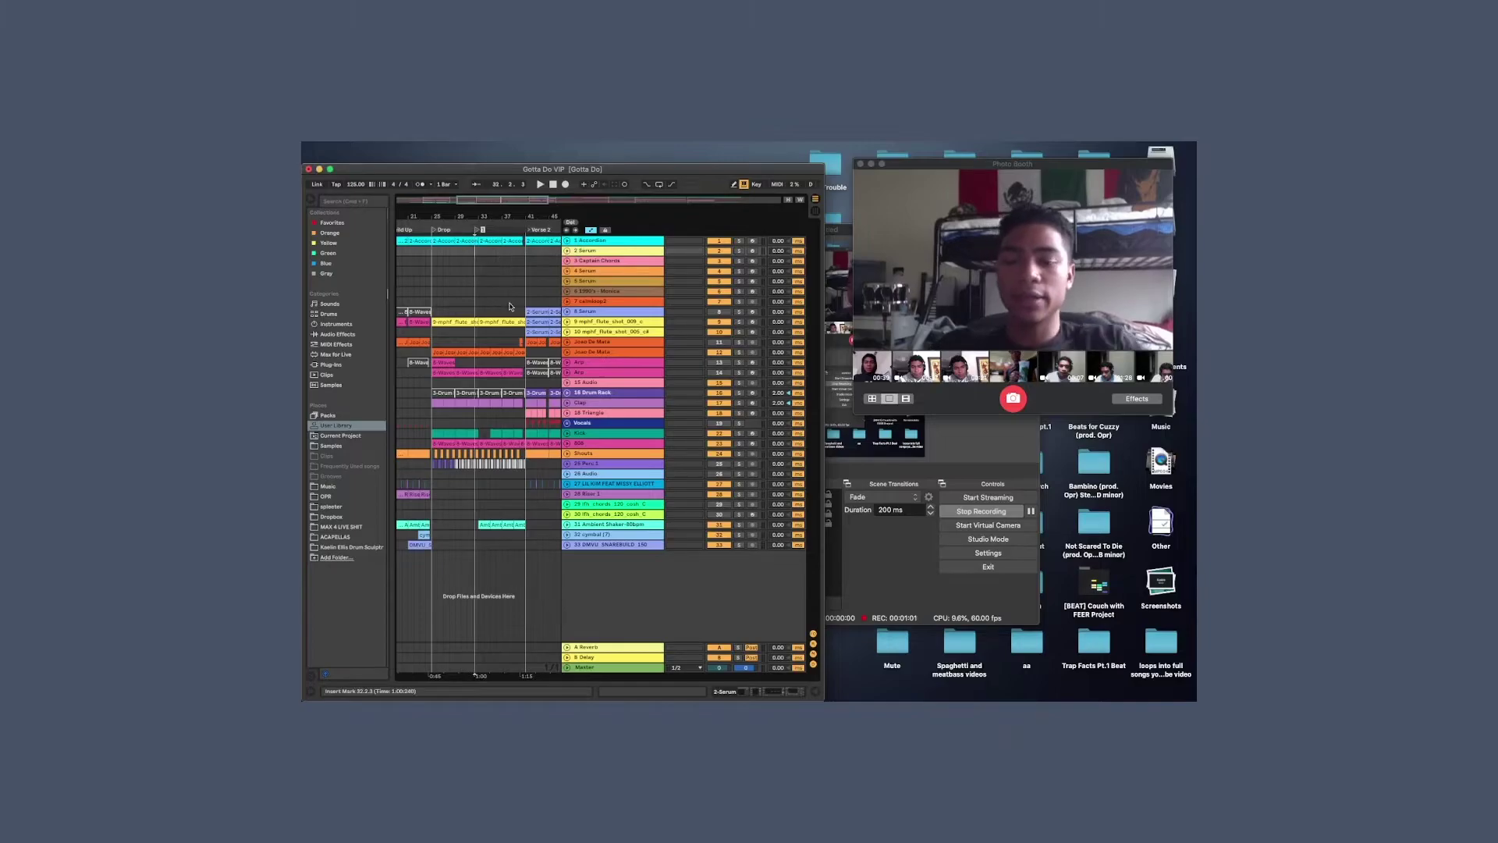
text(bo)
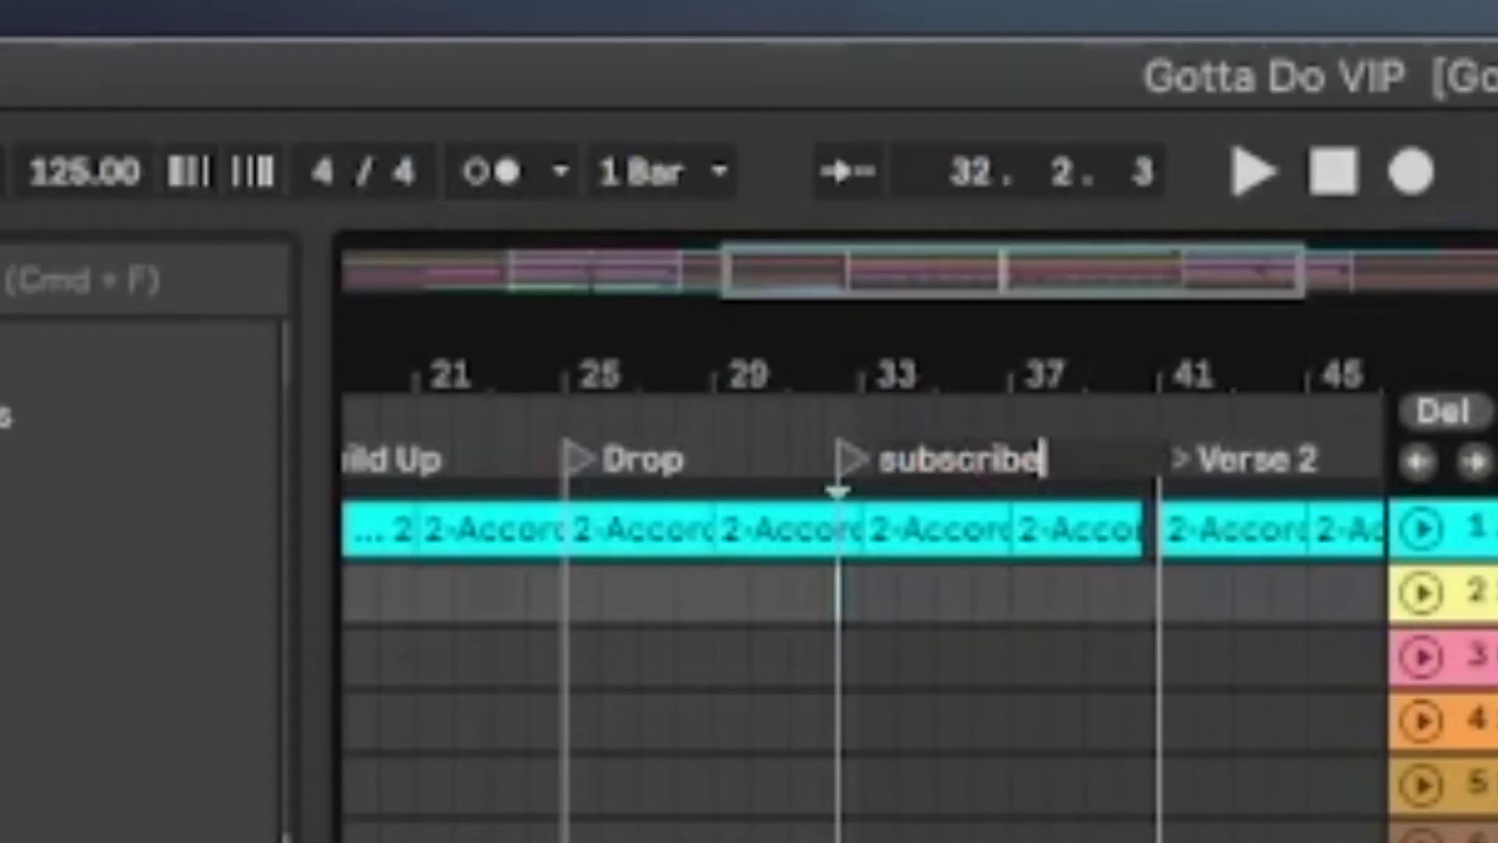
text(cribe)
key(Return)
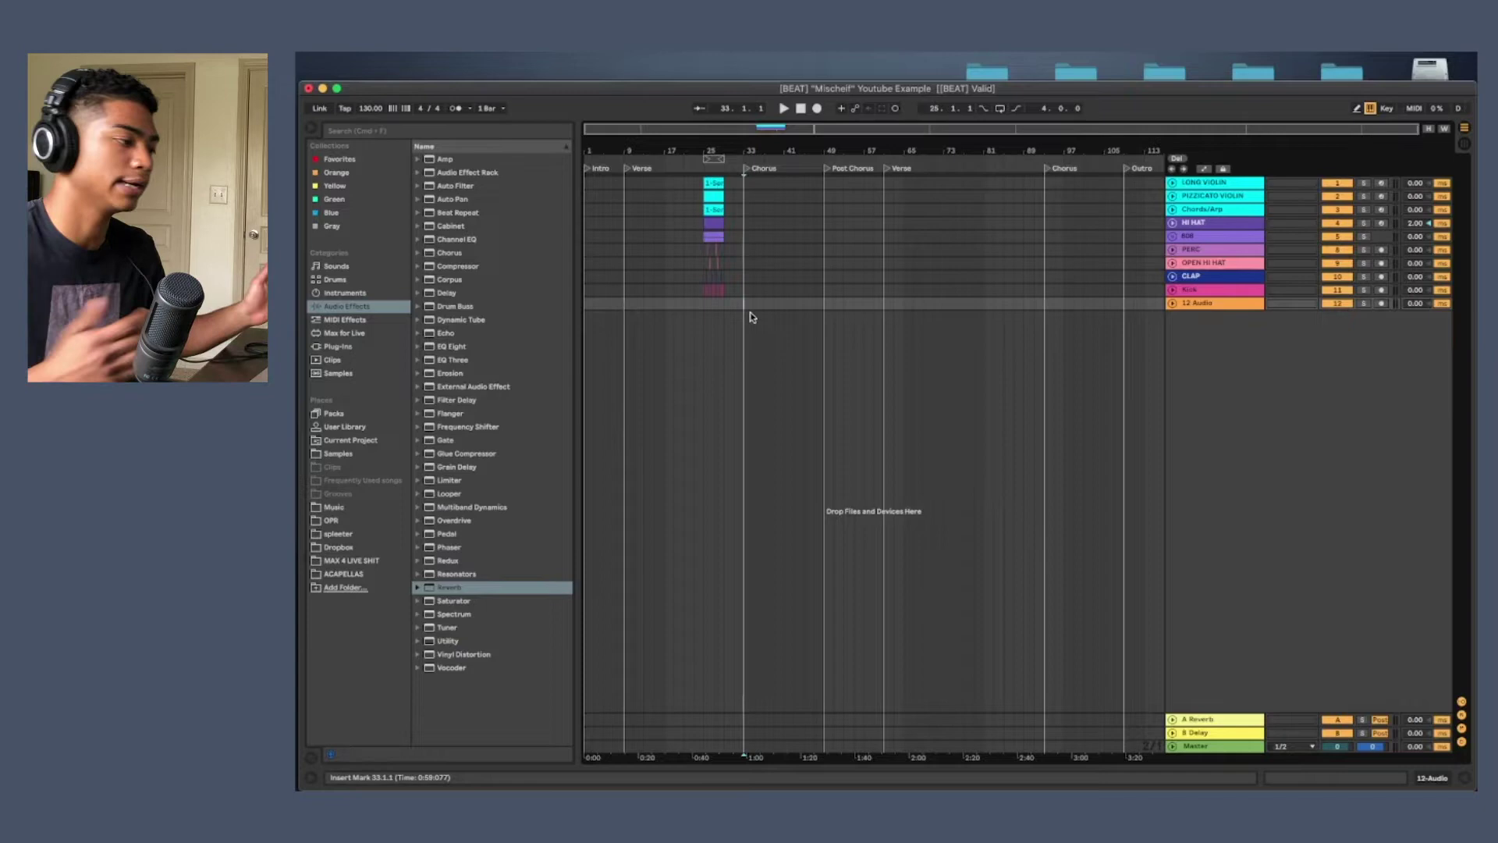
Copy the bar-25 loop into the second Verse and move the Outro locator to about bar 100
drag(724, 306, 632, 181)
key(super+d)
key(super+d)
key(super+d)
key(super+d)
key(super+d)
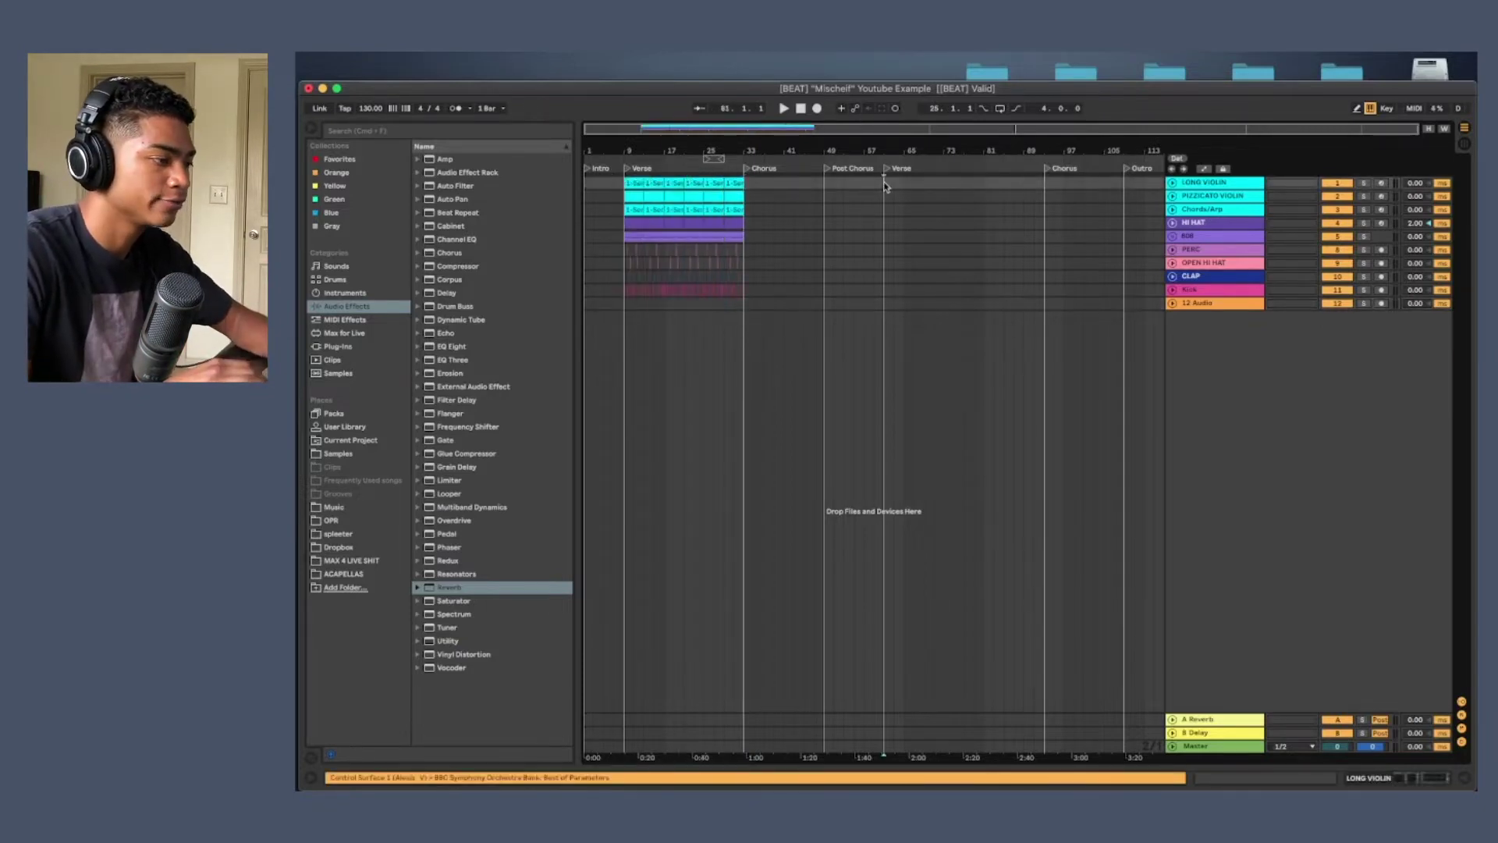
key(super+c)
click(886, 181)
key(super+v)
click(1033, 250)
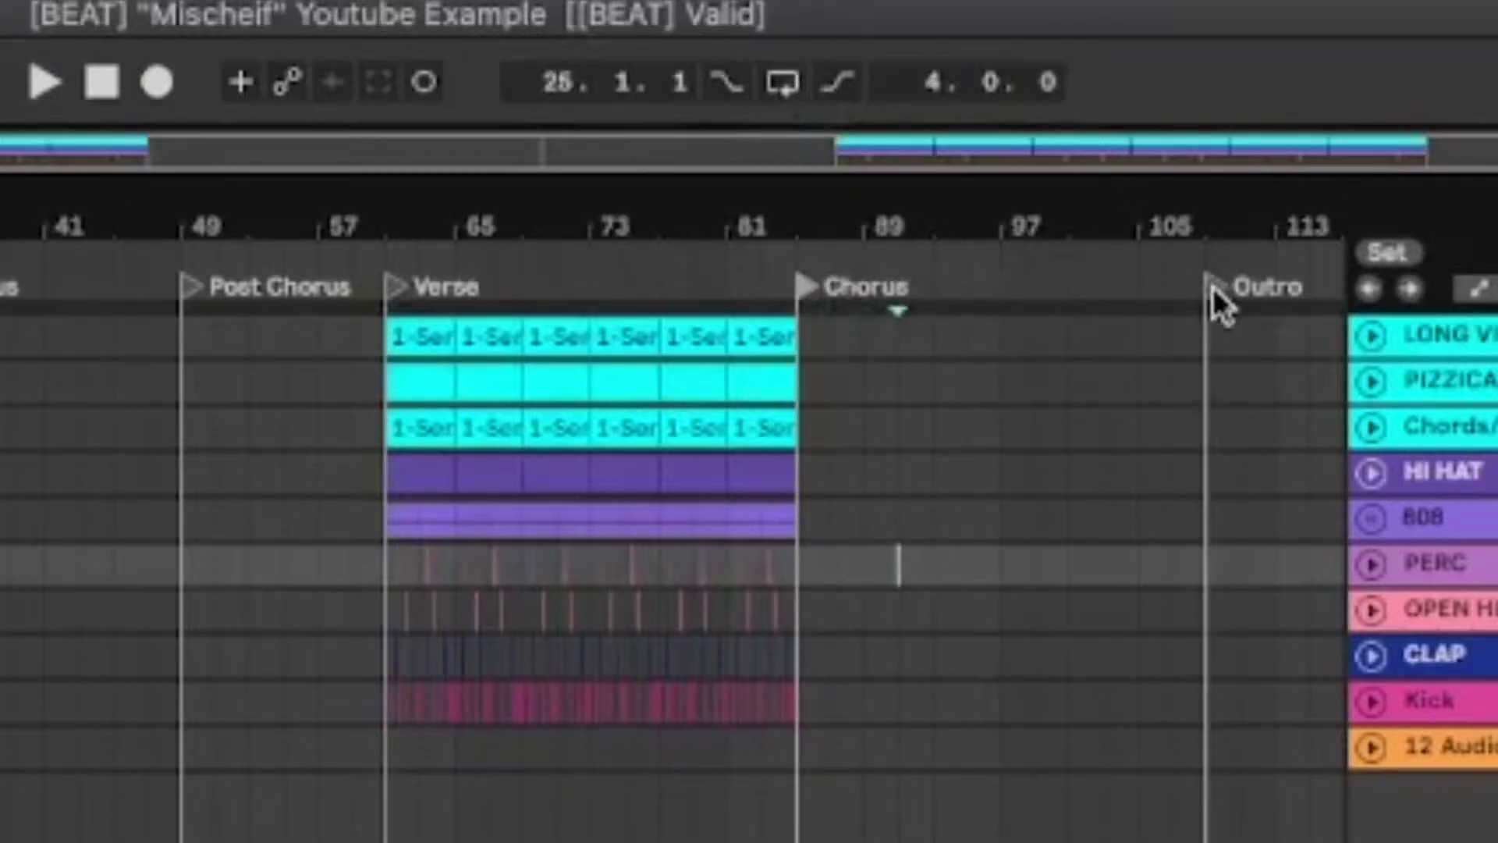
drag(1211, 289, 1079, 294)
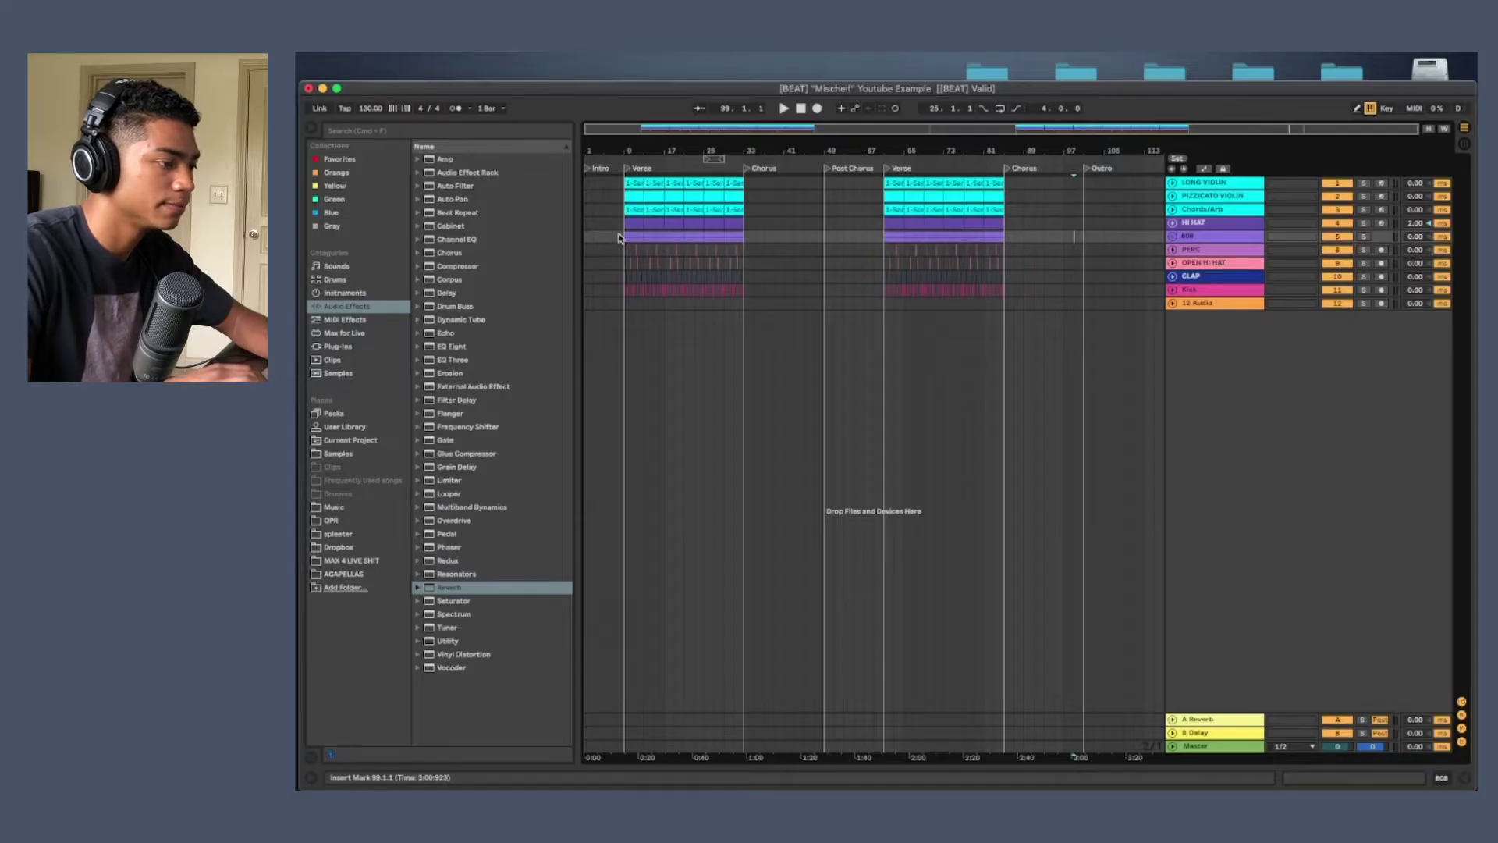
Paste the bar 9–17 melody clips into the Intro and Post Chorus, repeating them to fill
drag(624, 215, 652, 178)
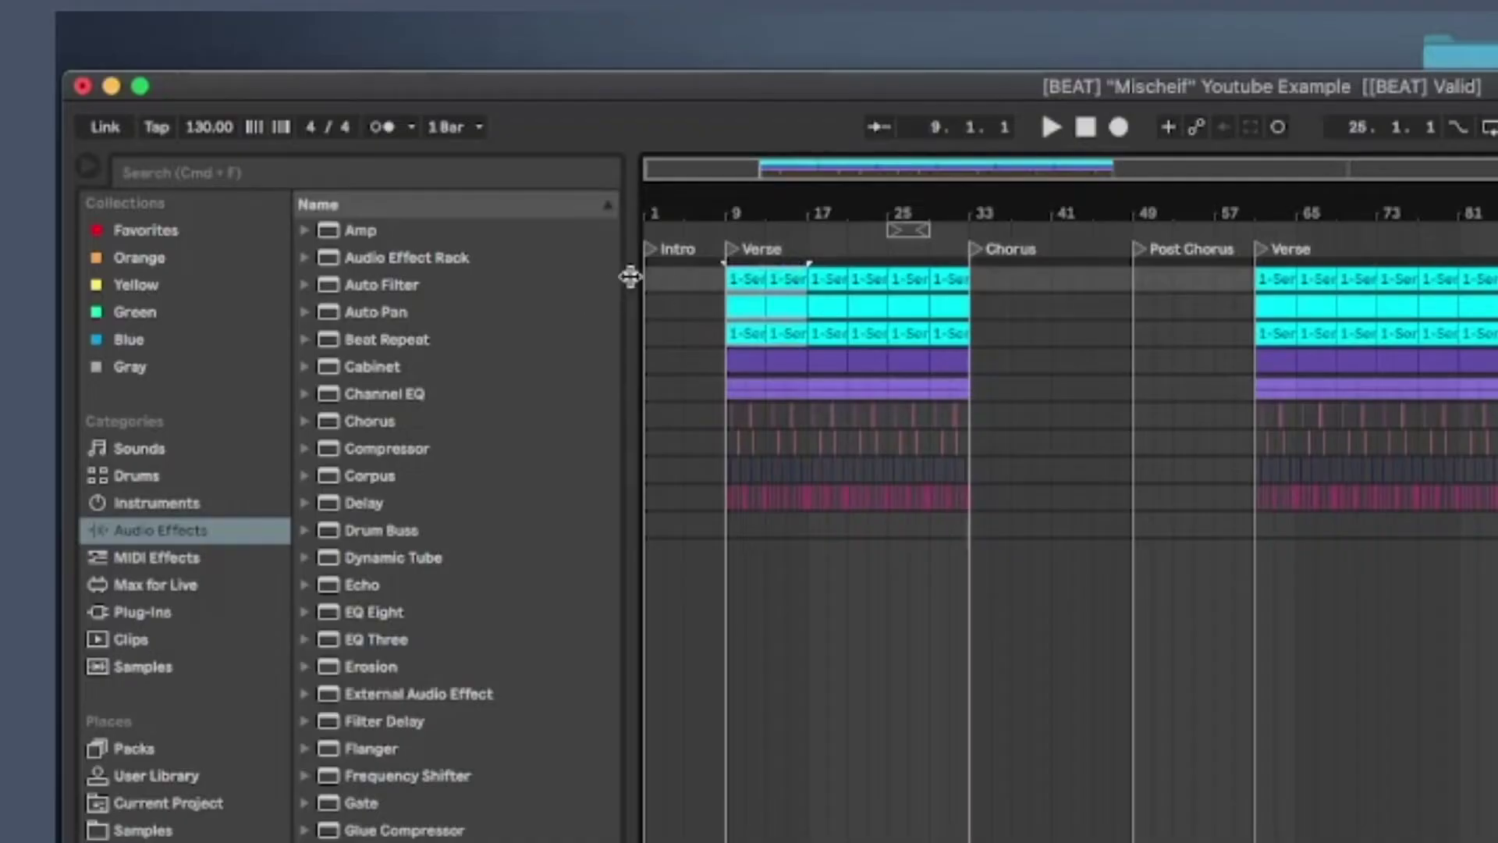
click(652, 284)
key(super+v)
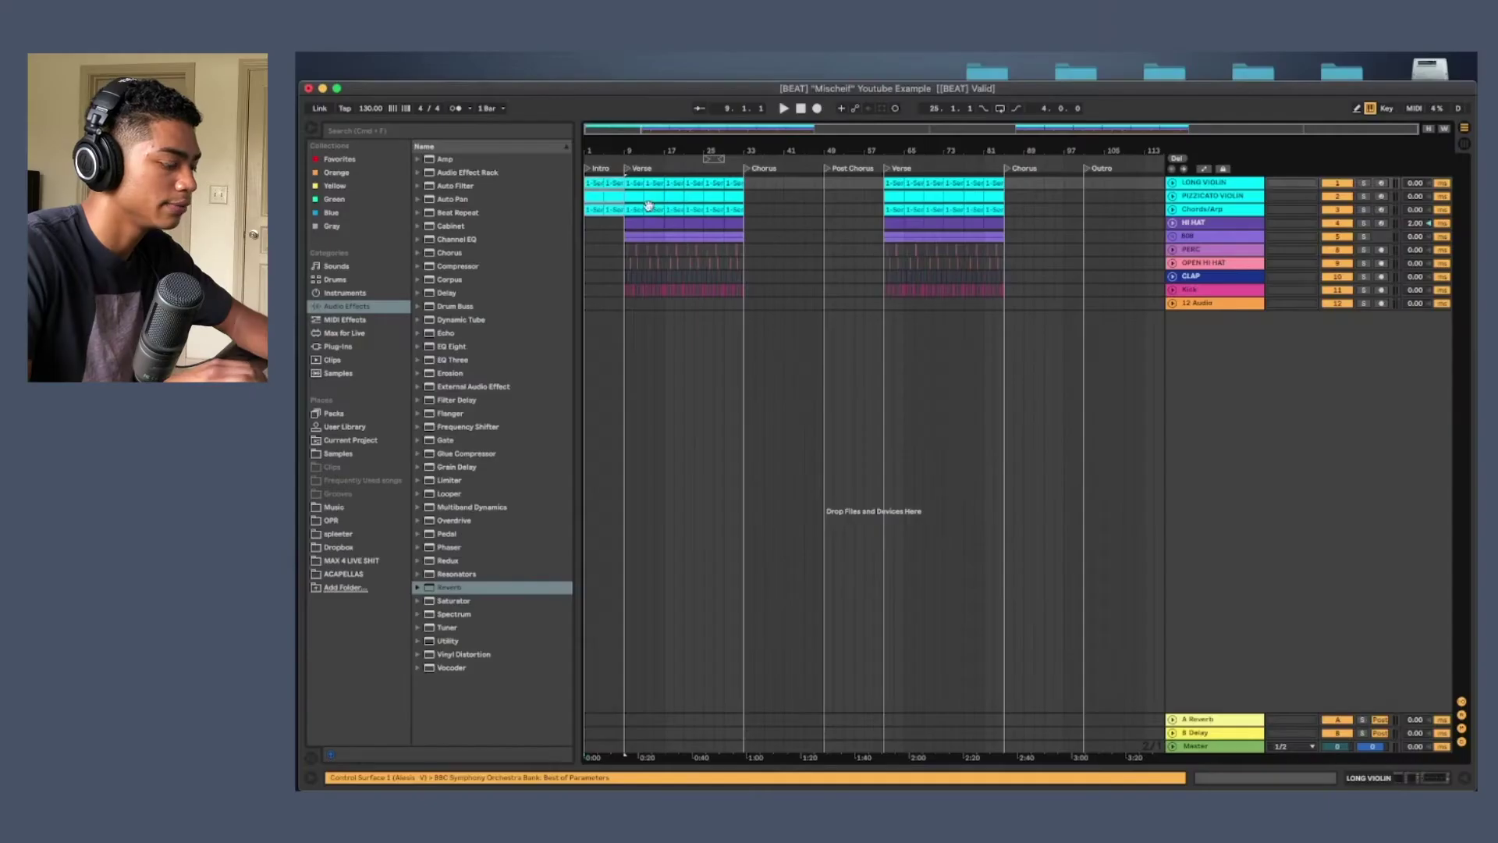
click(826, 188)
key(super+v)
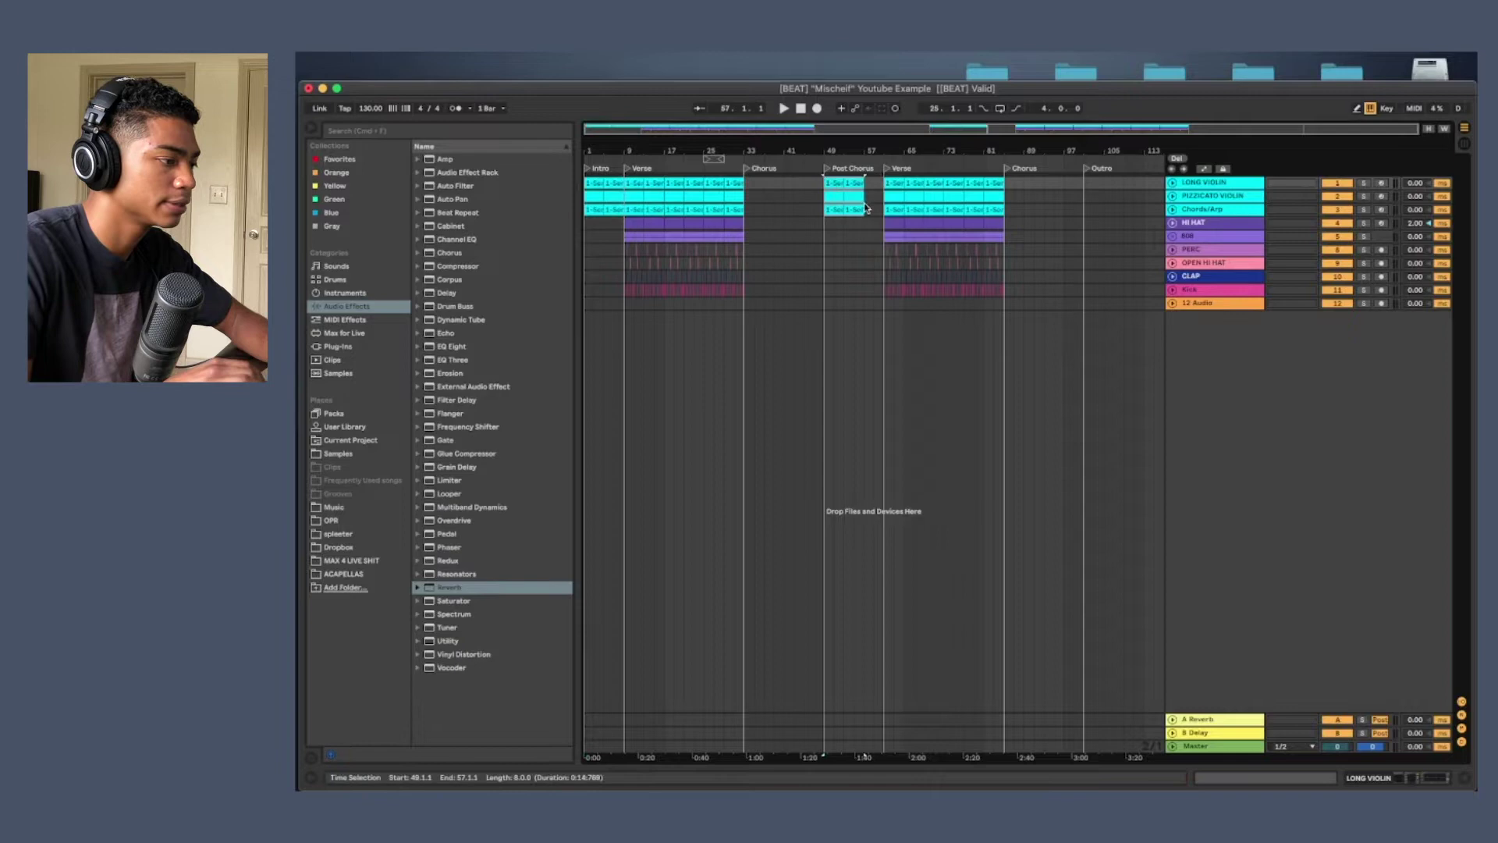
key(super+v)
click(838, 277)
key(plus)
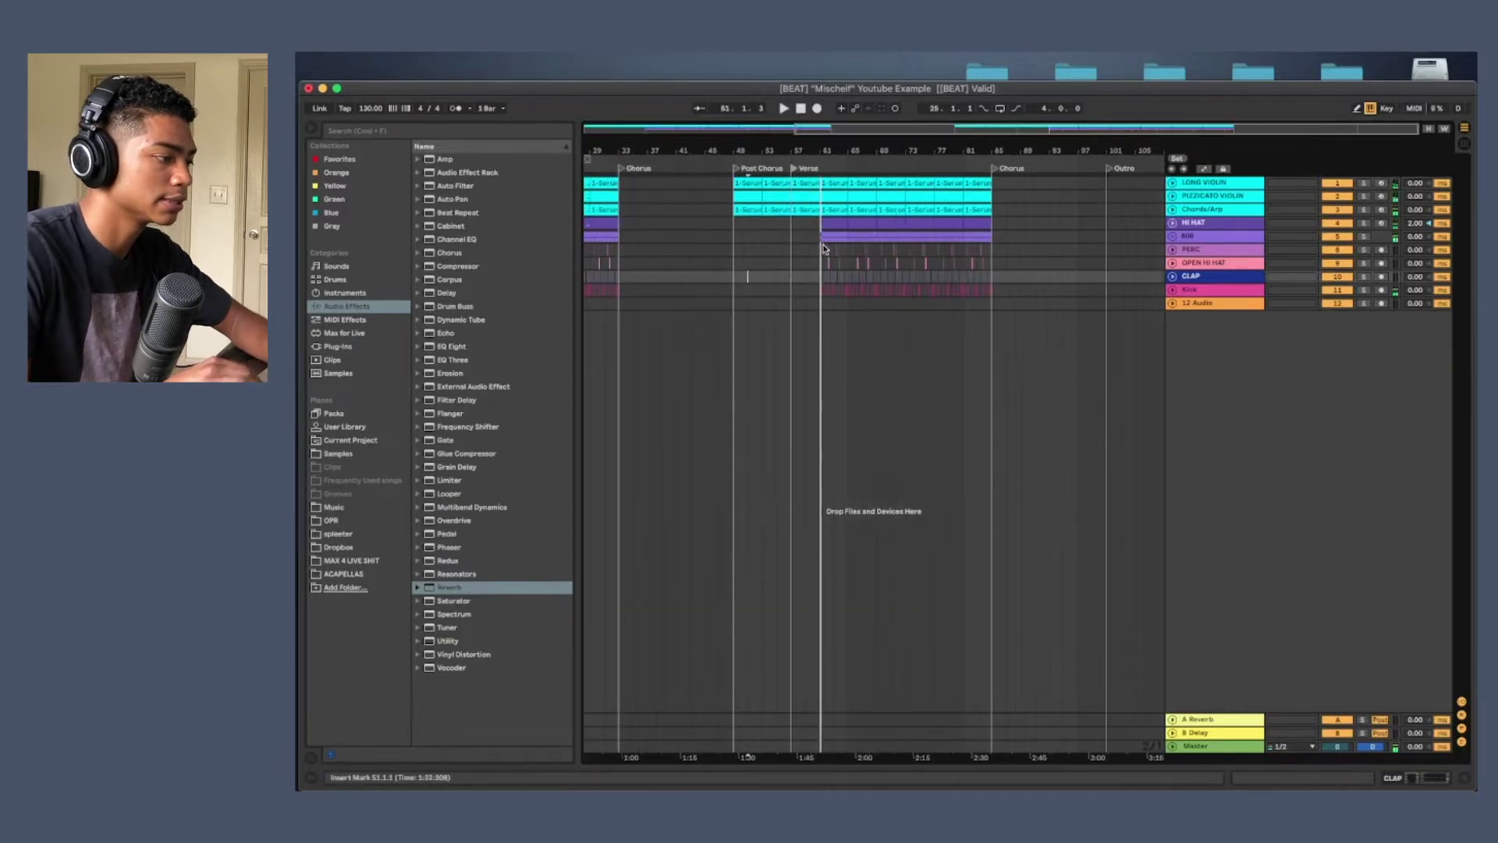
Delete the overlapping melody clips before bar 61 and select the Verse melody from bar 61
drag(823, 248, 791, 178)
key(Delete)
click(963, 302)
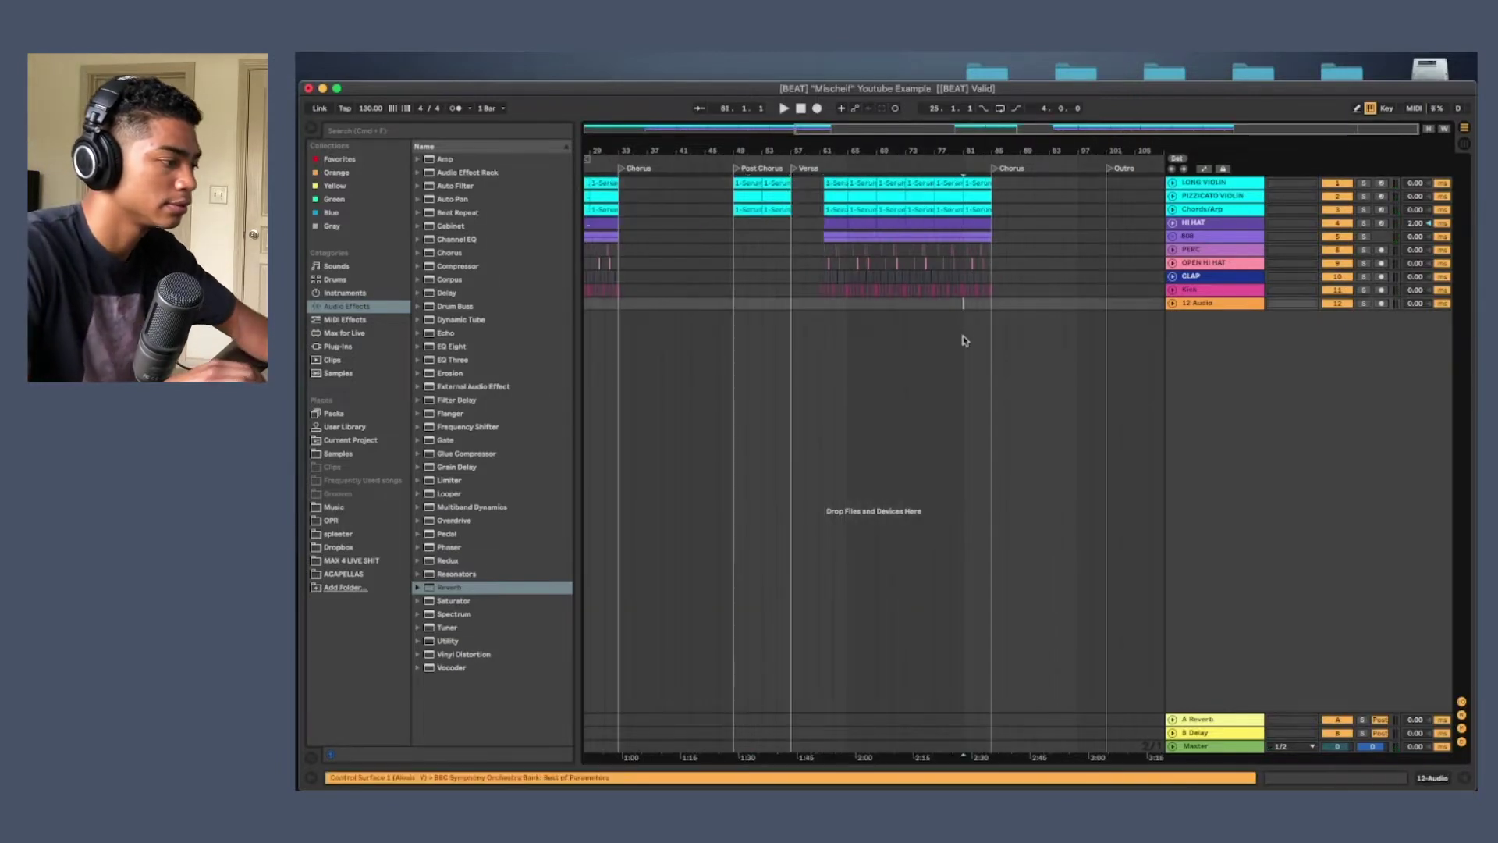
drag(814, 296, 924, 141)
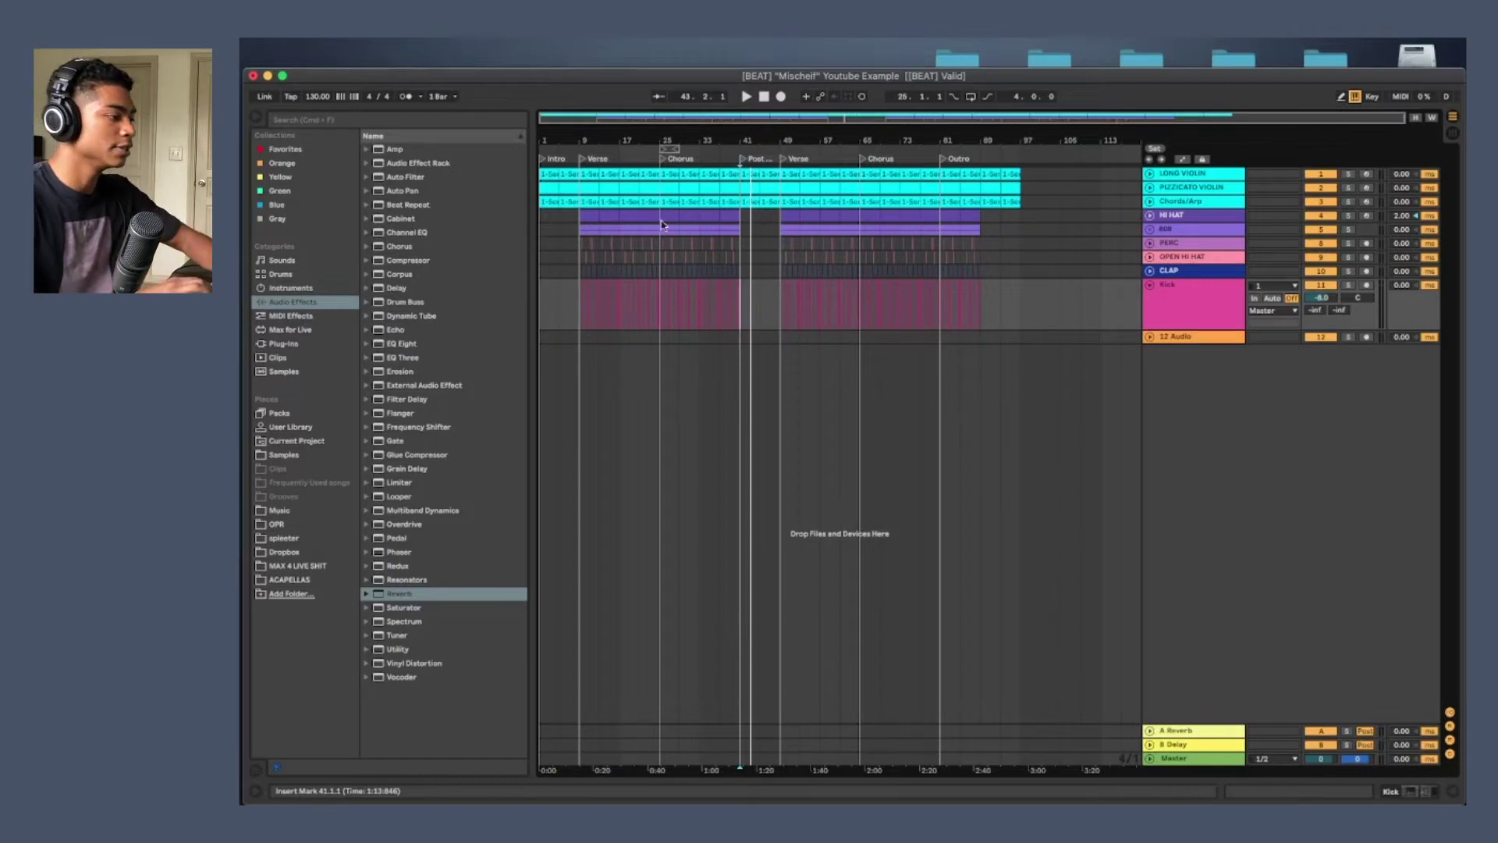
Delete bars 9–25 on both violin tracks and play back from bar 9
key(z)
click(904, 189)
key(minus)
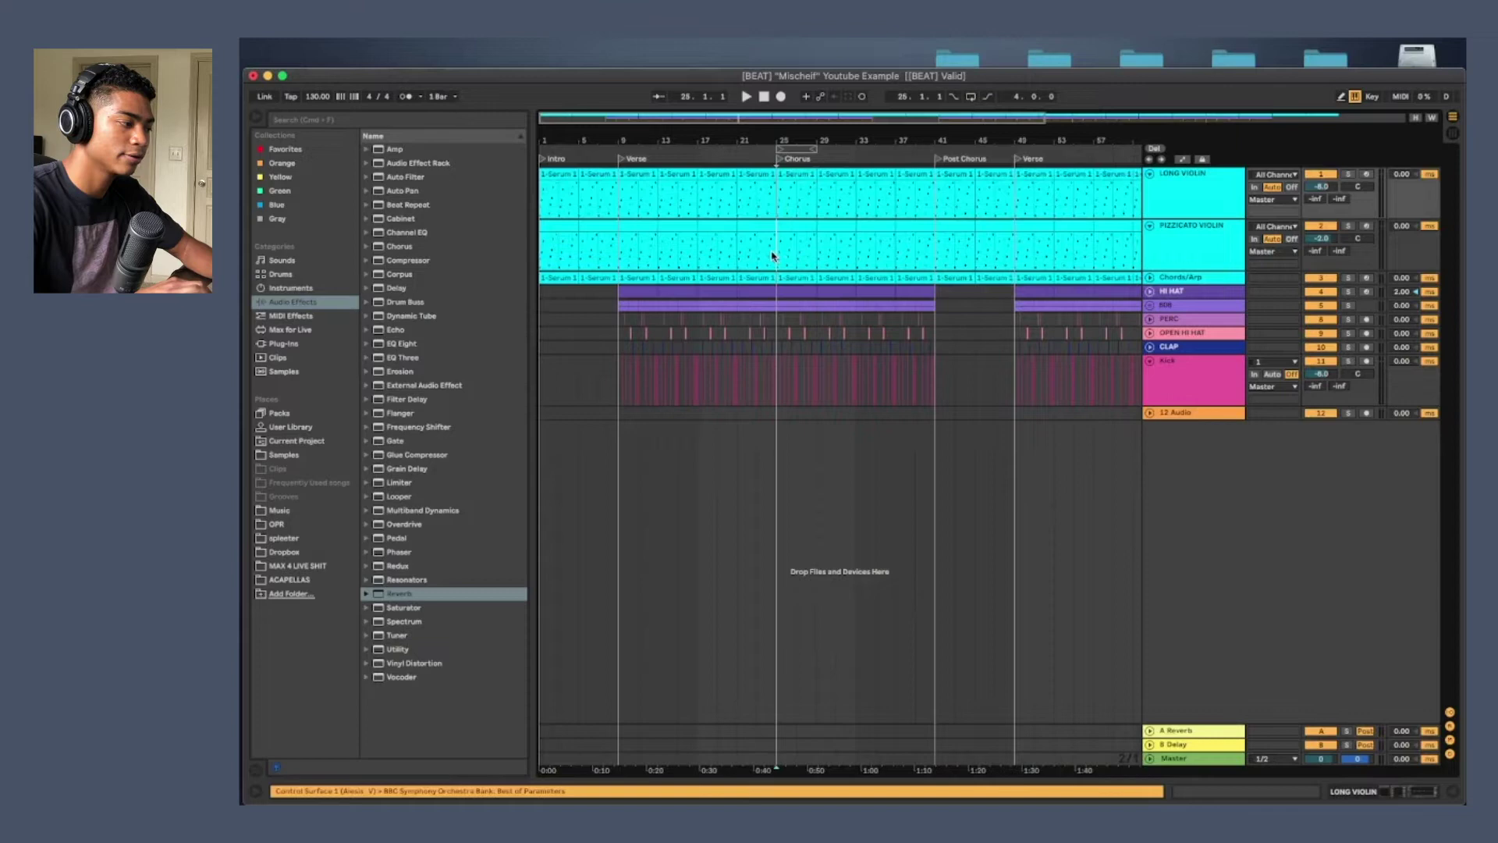
drag(773, 256, 624, 174)
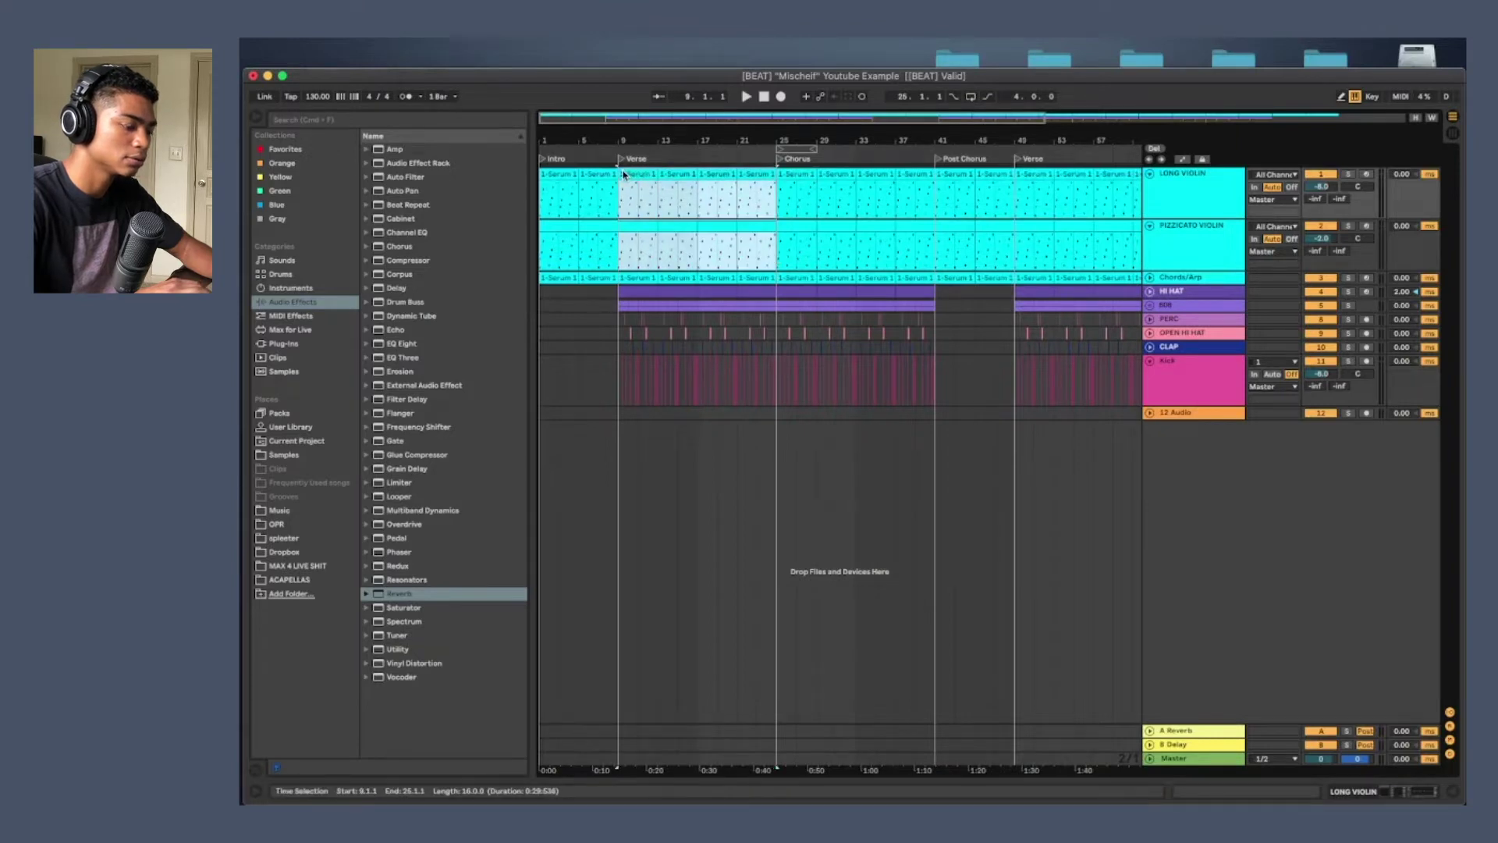
key(Delete)
key(space)
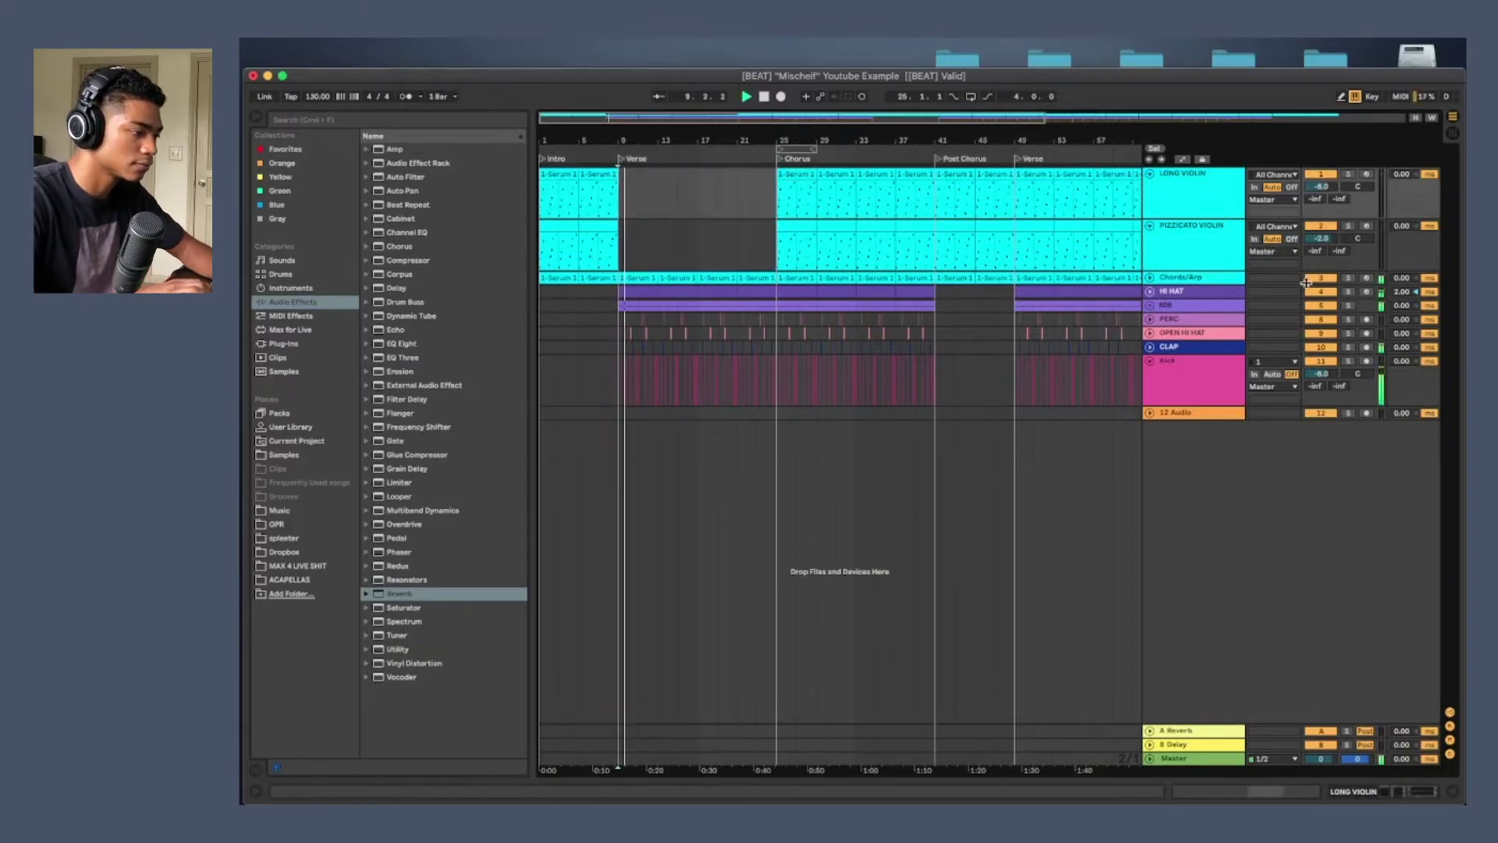
Unfold the Chords/Arp track, check the hi-hat at bar 17, and choose the 4 Audio track's input
click(1150, 277)
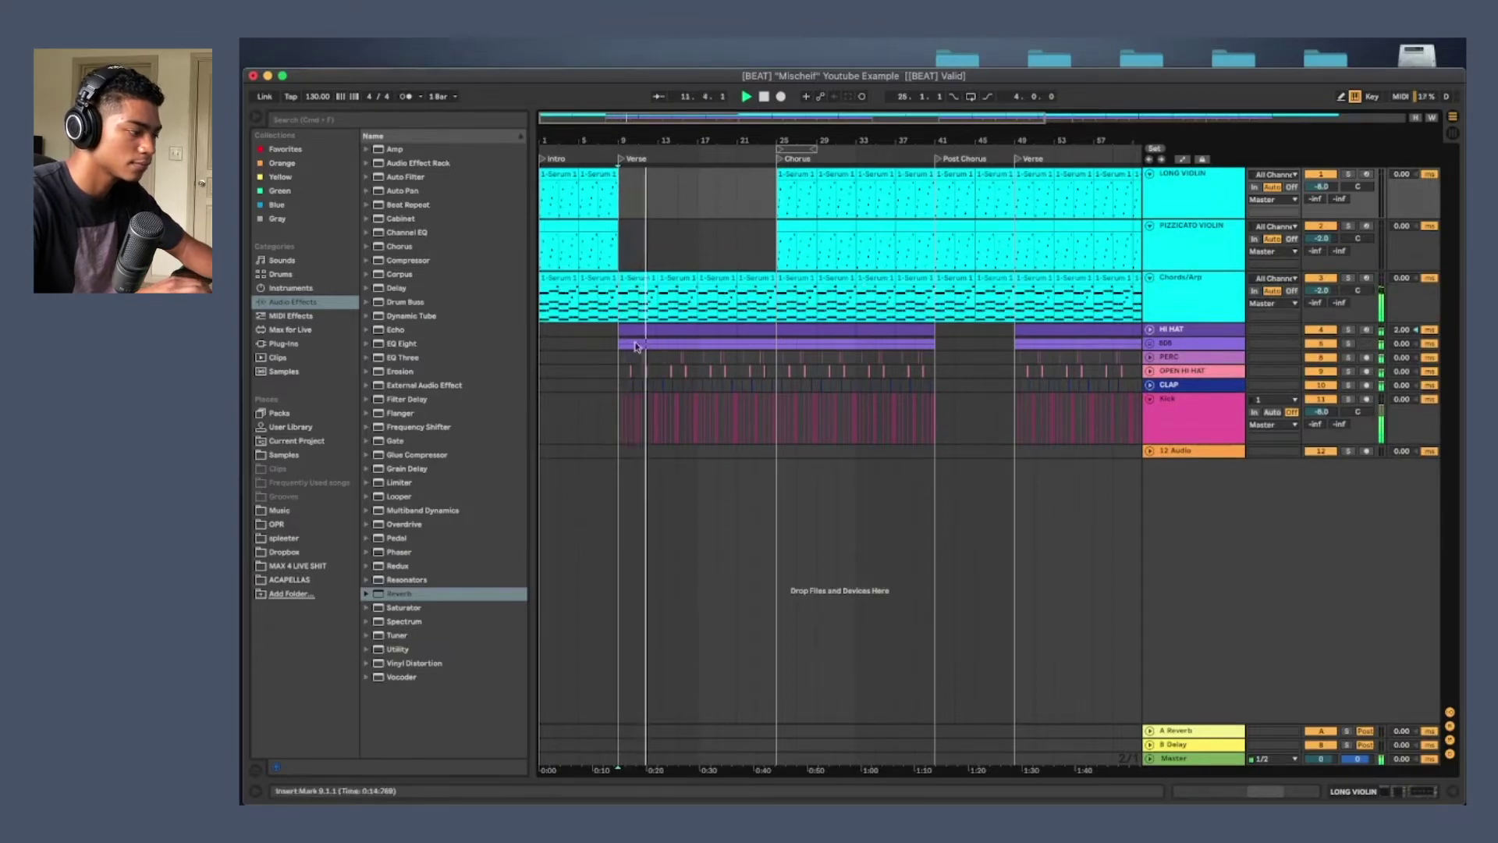
shift+click(692, 328)
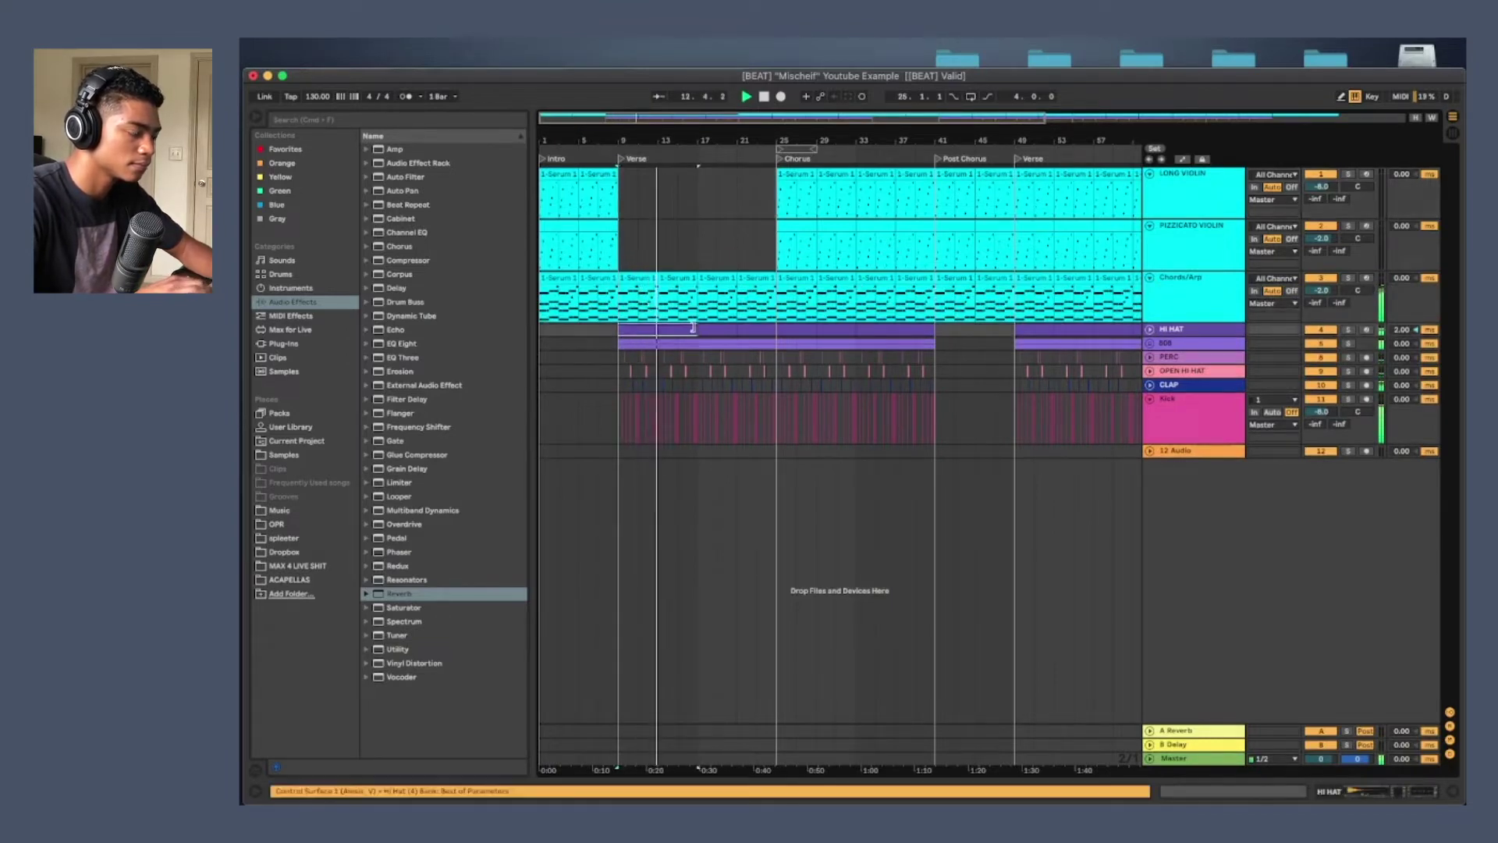
click(697, 329)
key(space)
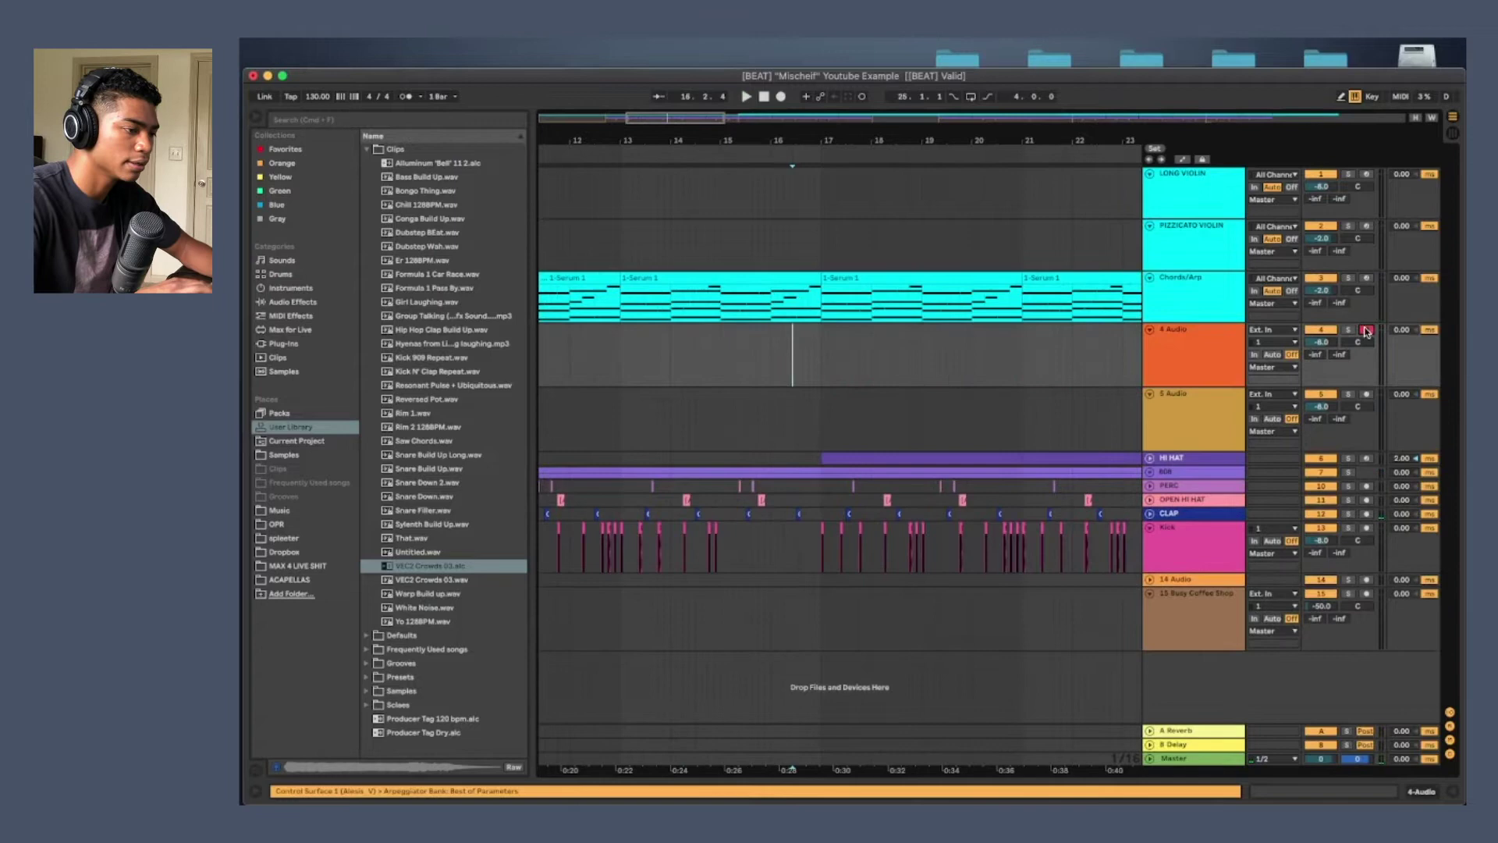
click(1271, 329)
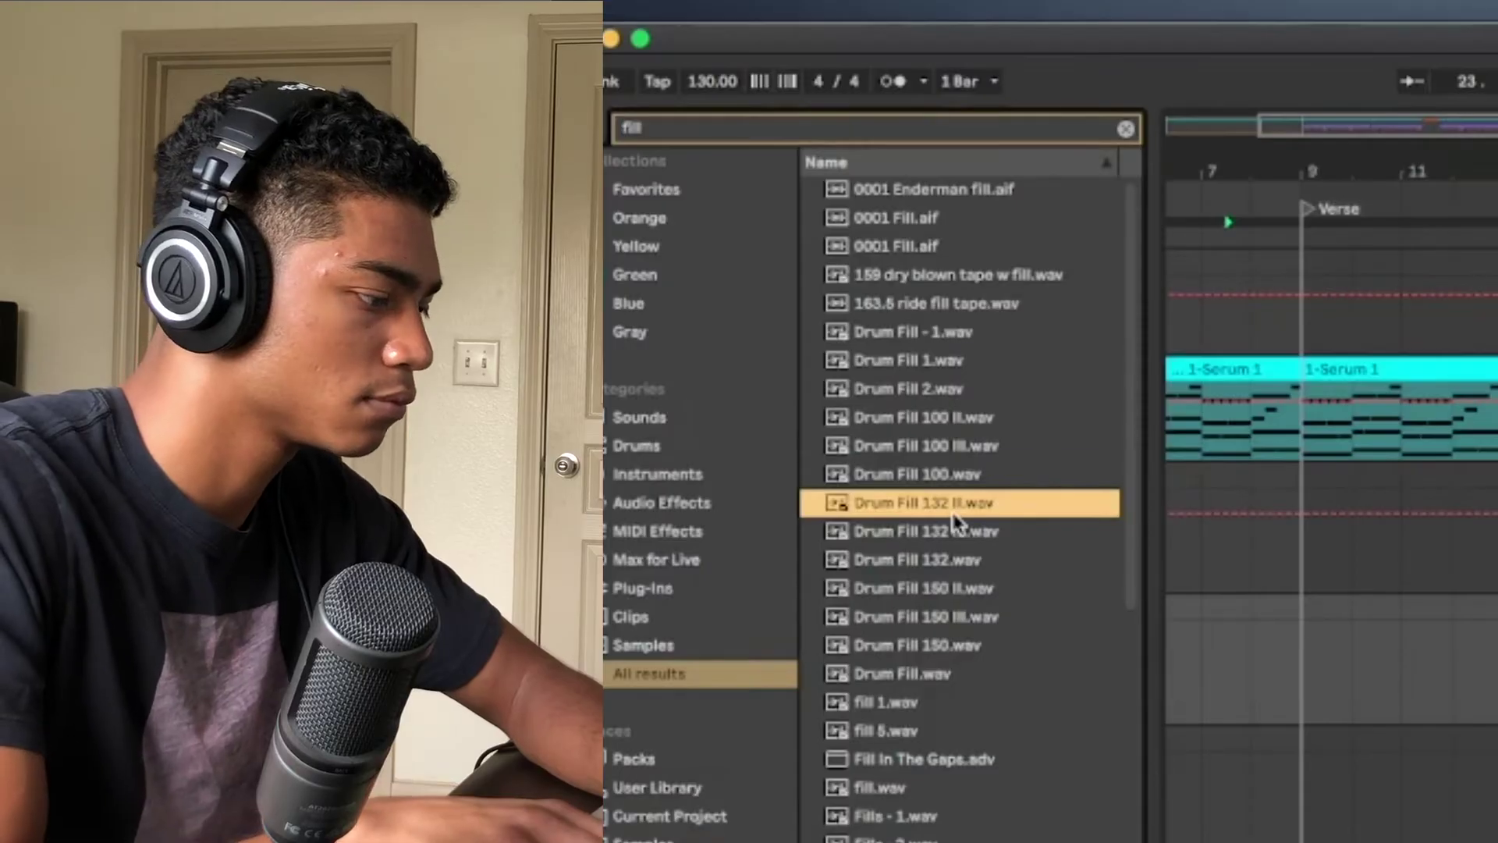
Pick Drum Fill 2 from the fill results and set its warp mode to Complex
key(Up)
key(Up)
key(Up)
key(Up)
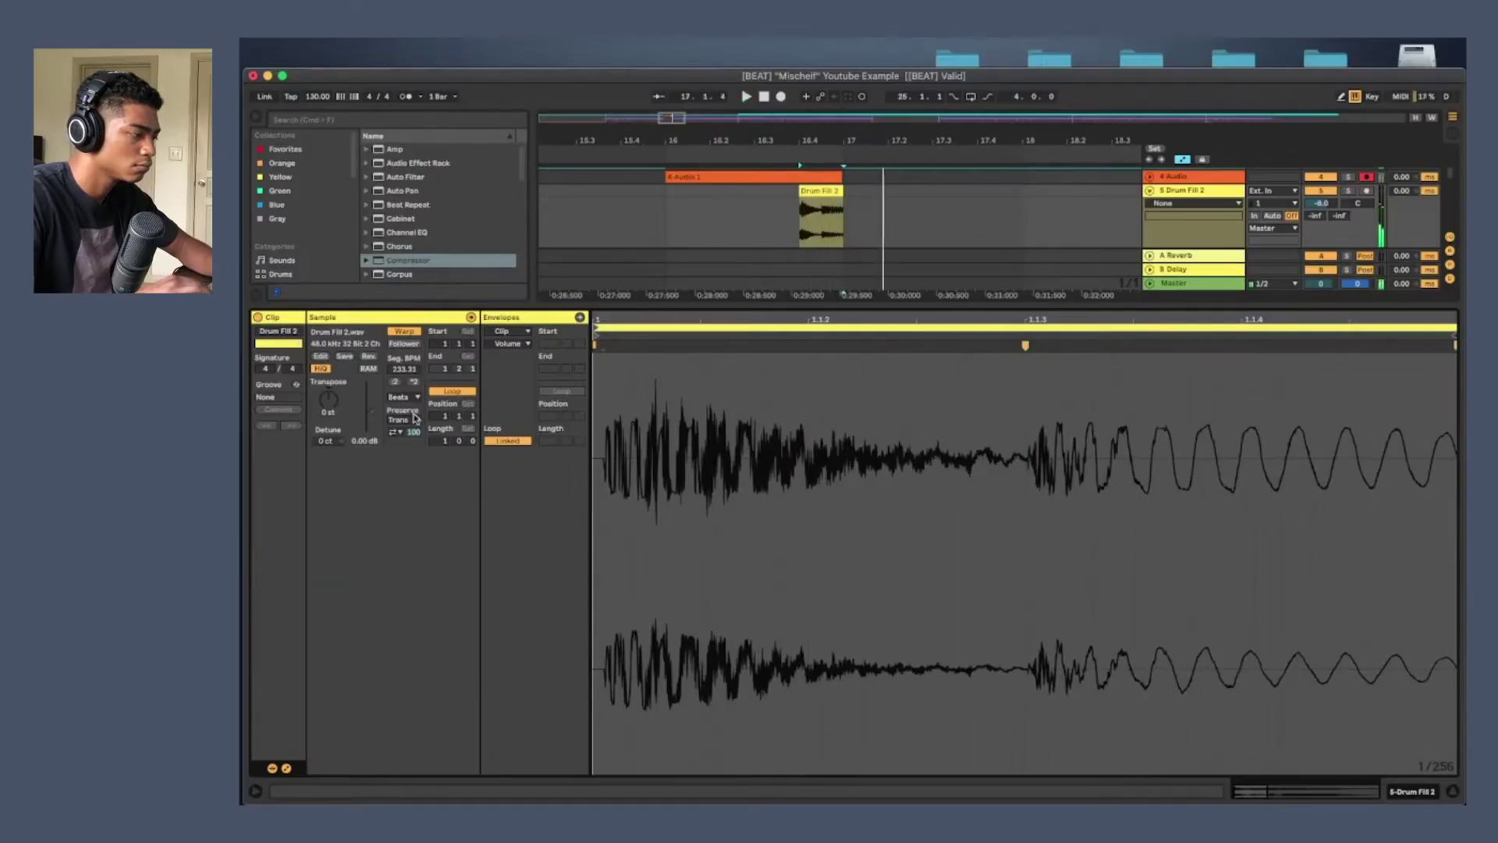
click(401, 397)
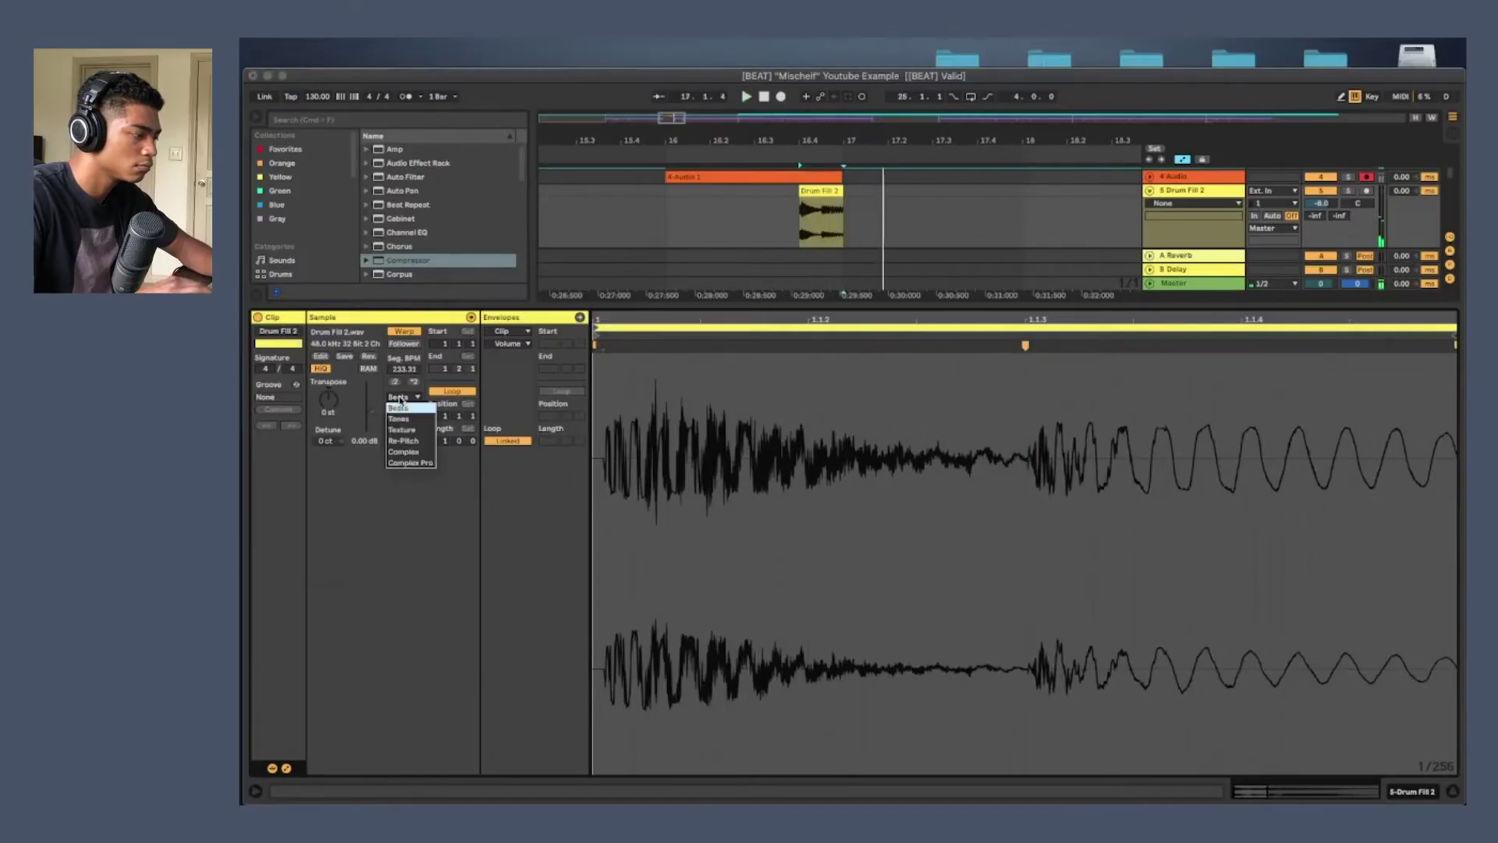
click(406, 453)
click(665, 220)
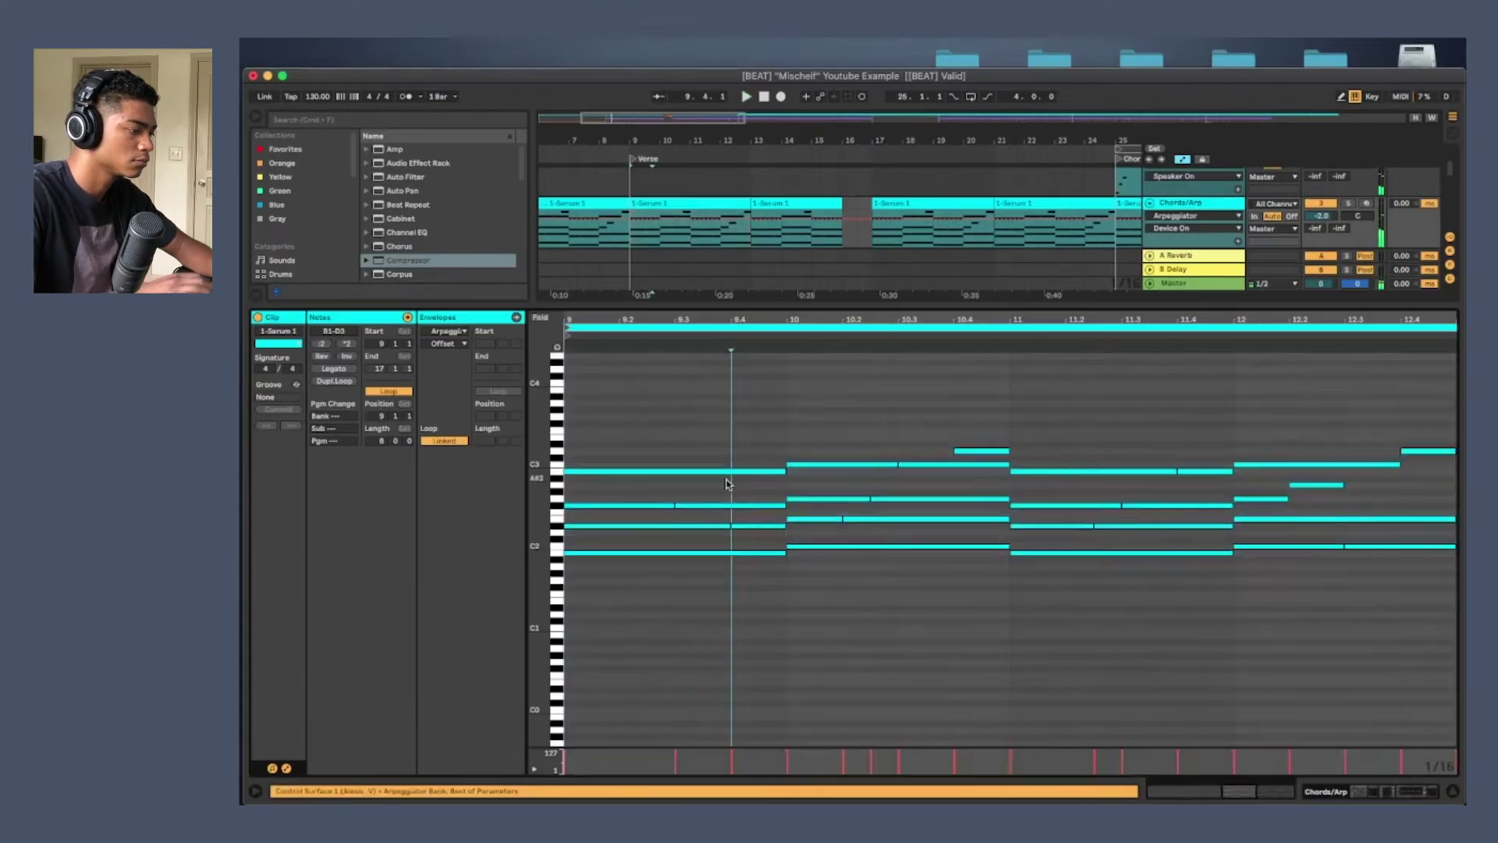
Lower the Chords/Arp Auto Filter cutoff to about 986 Hz while playing the Verse
key(space)
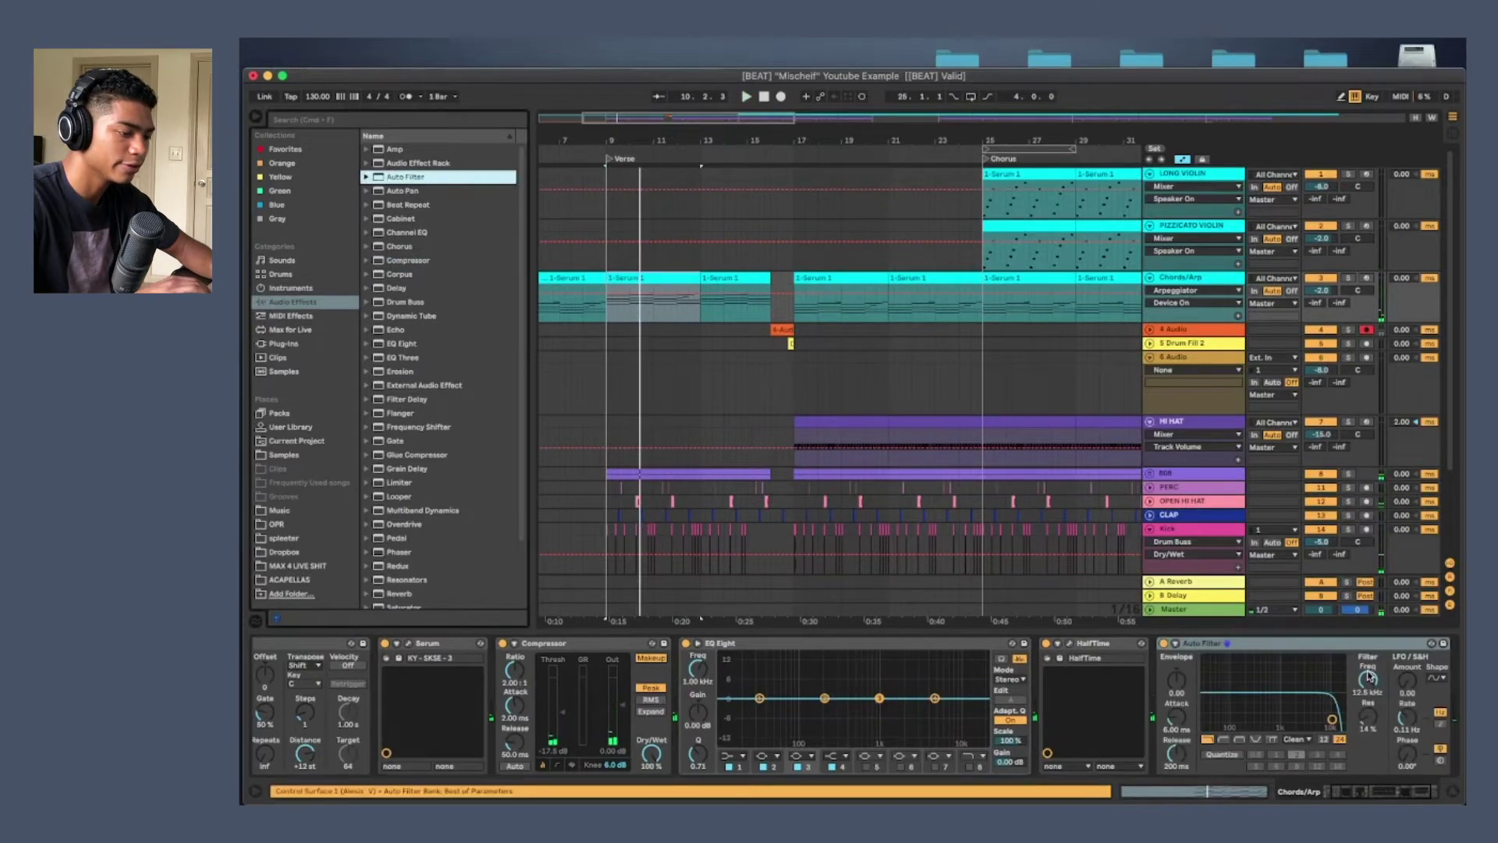
click(1368, 676)
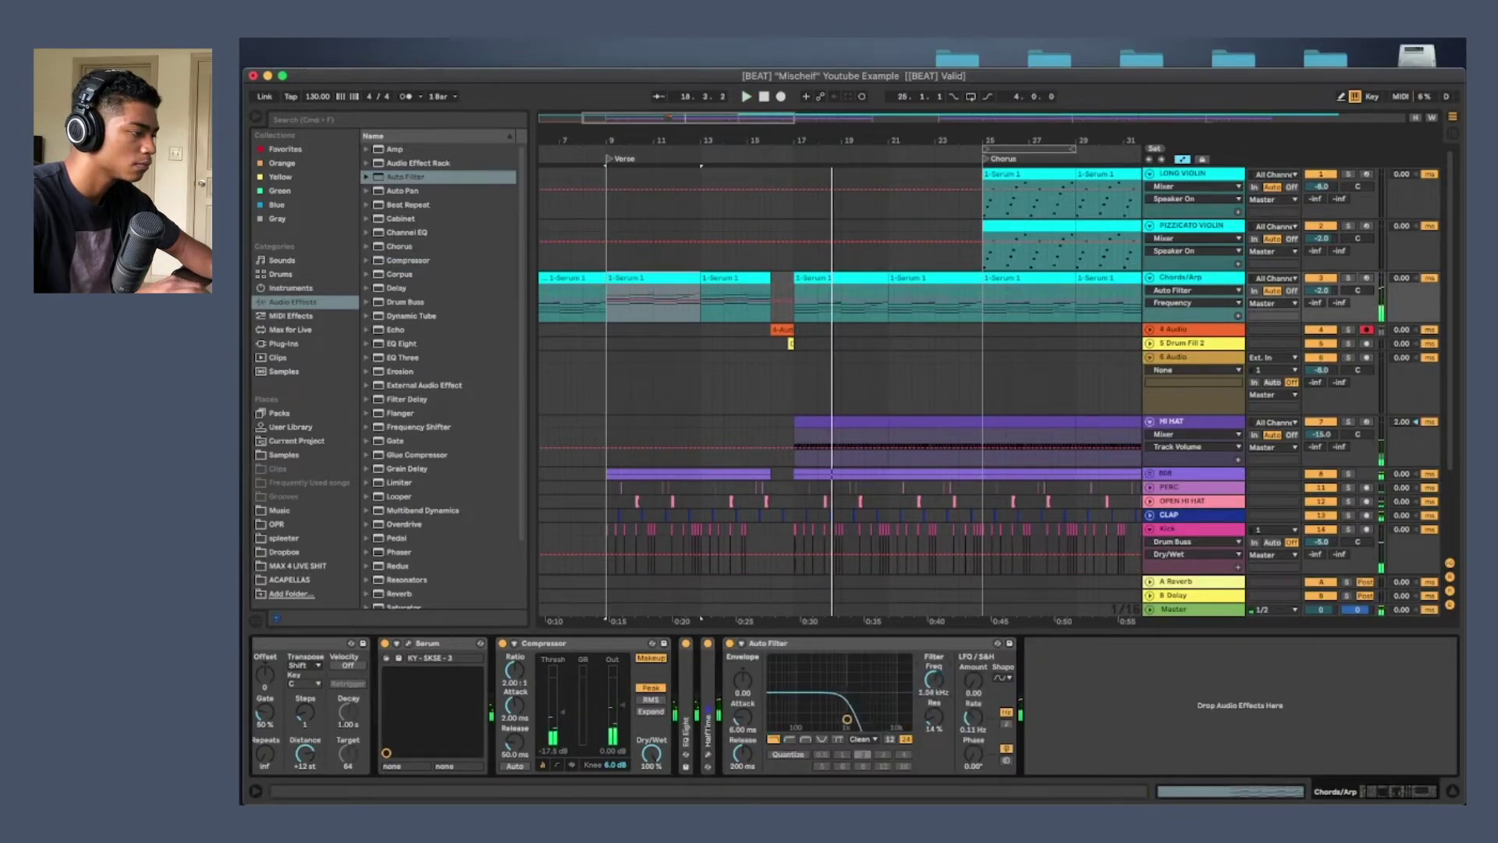
key(space)
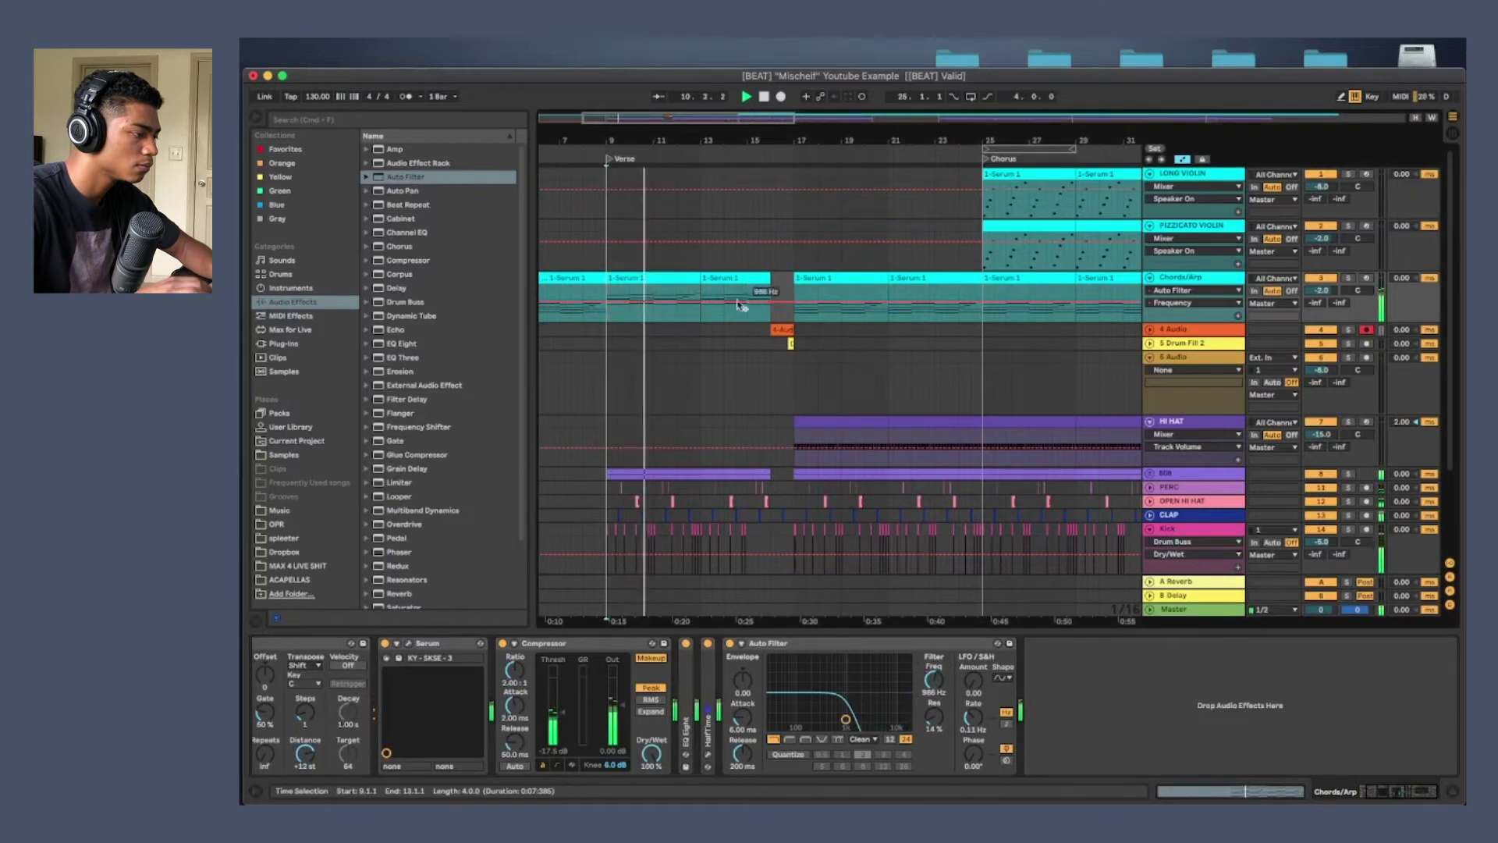
right_click(832, 485)
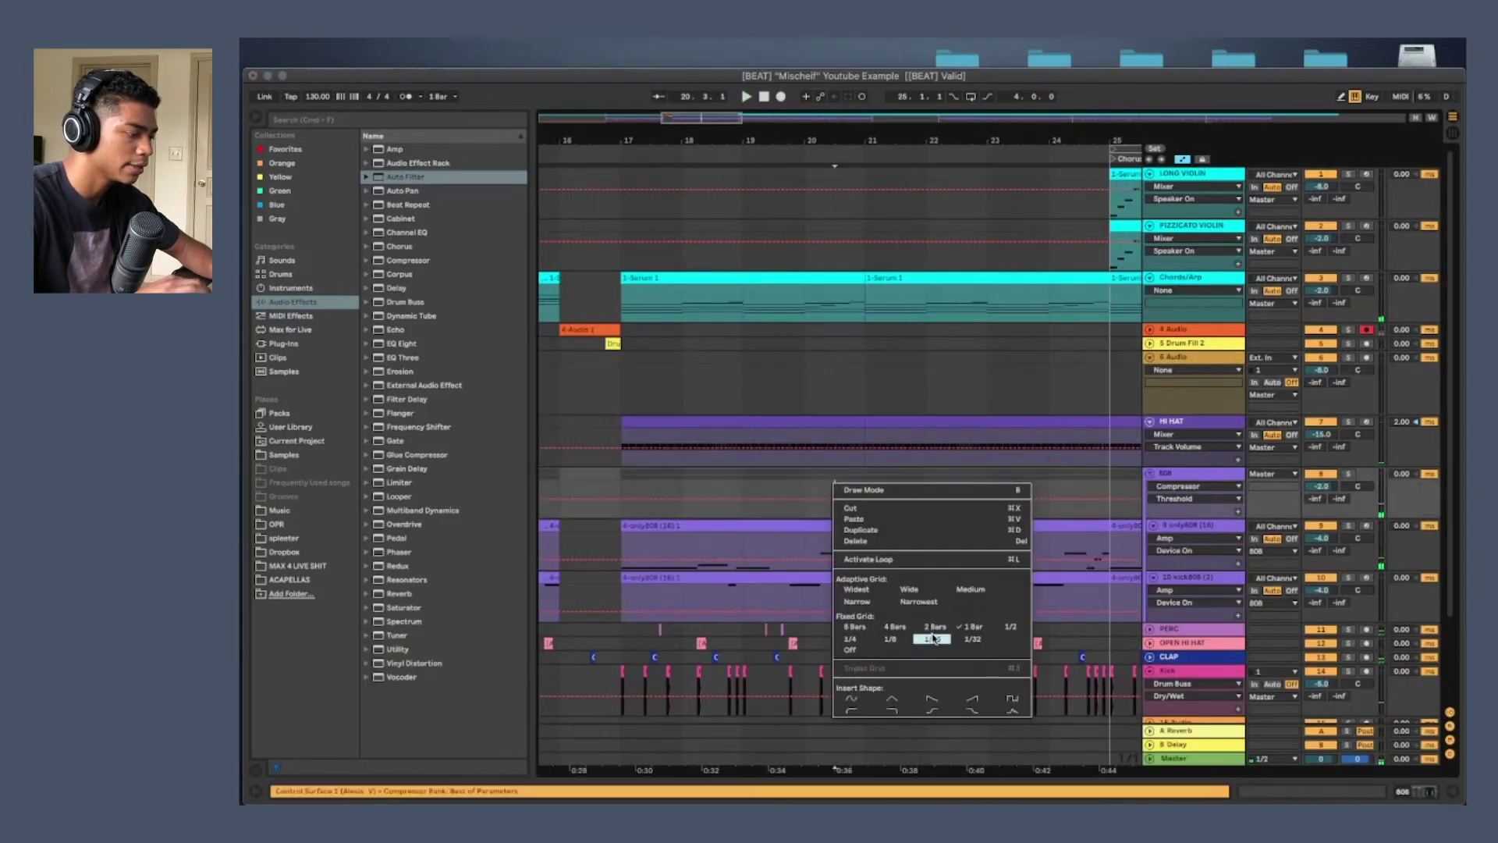
Set the grid to 1/16 and shorten the second 808 clip to leave a gap near bar 21
click(933, 638)
drag(856, 527, 908, 529)
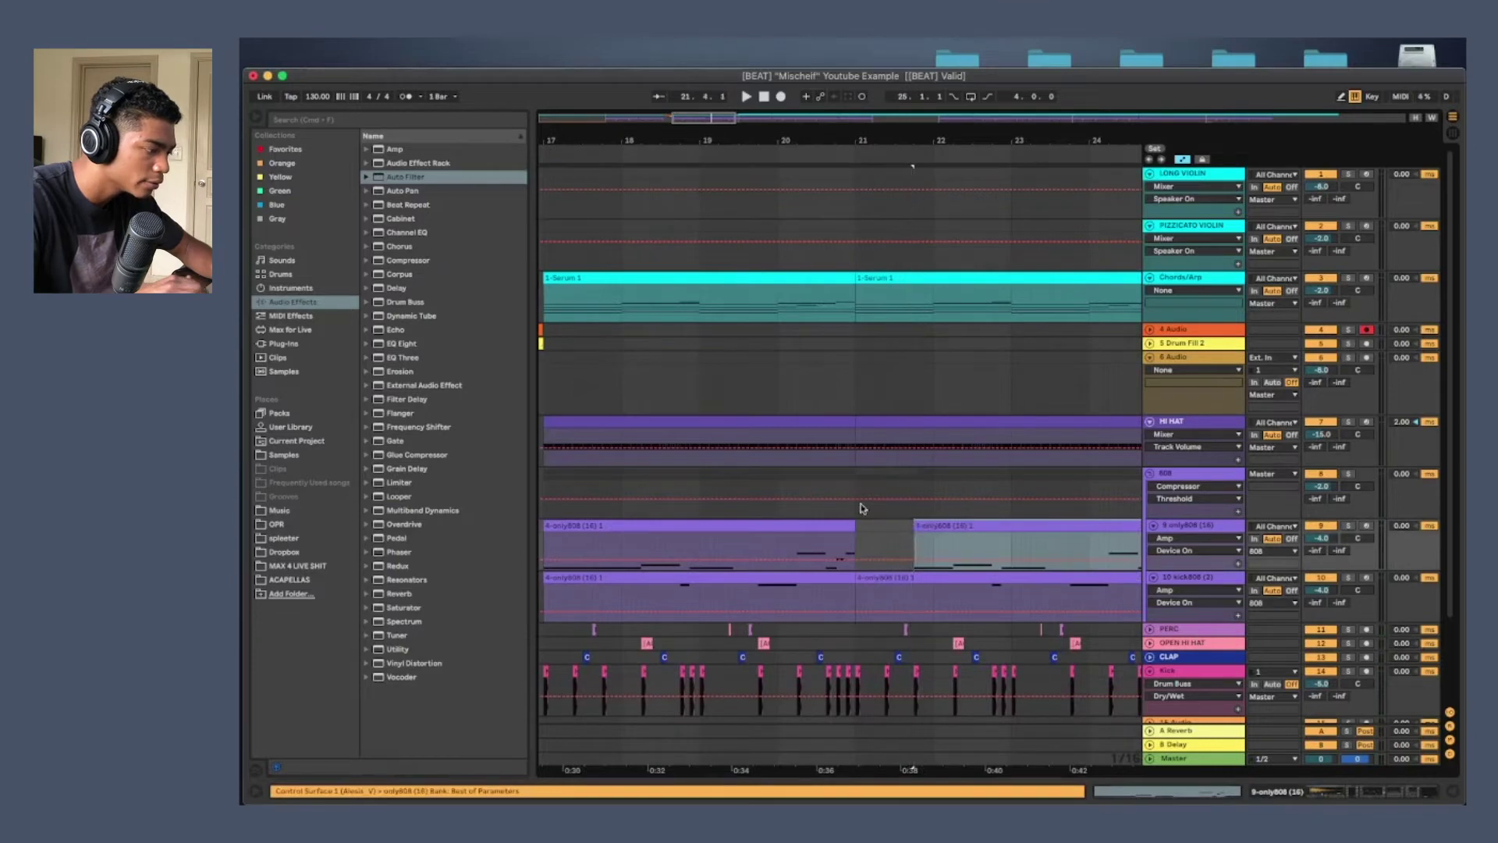
click(820, 489)
key(space)
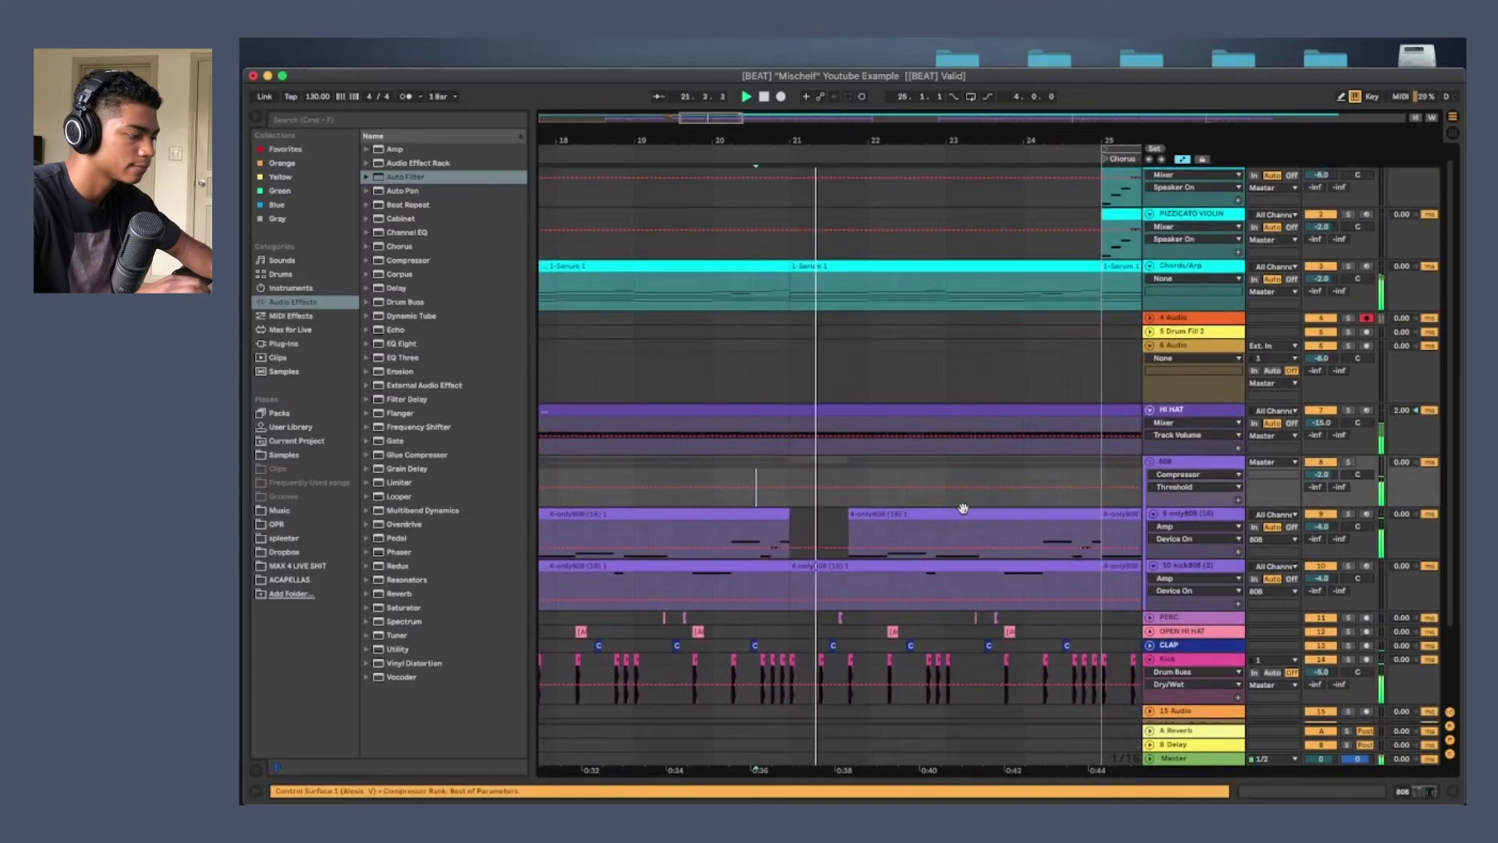
click(1149, 461)
key(minus)
Switch the grid to 1/2 and end the hi-hat clip just before the Chorus
right_click(960, 417)
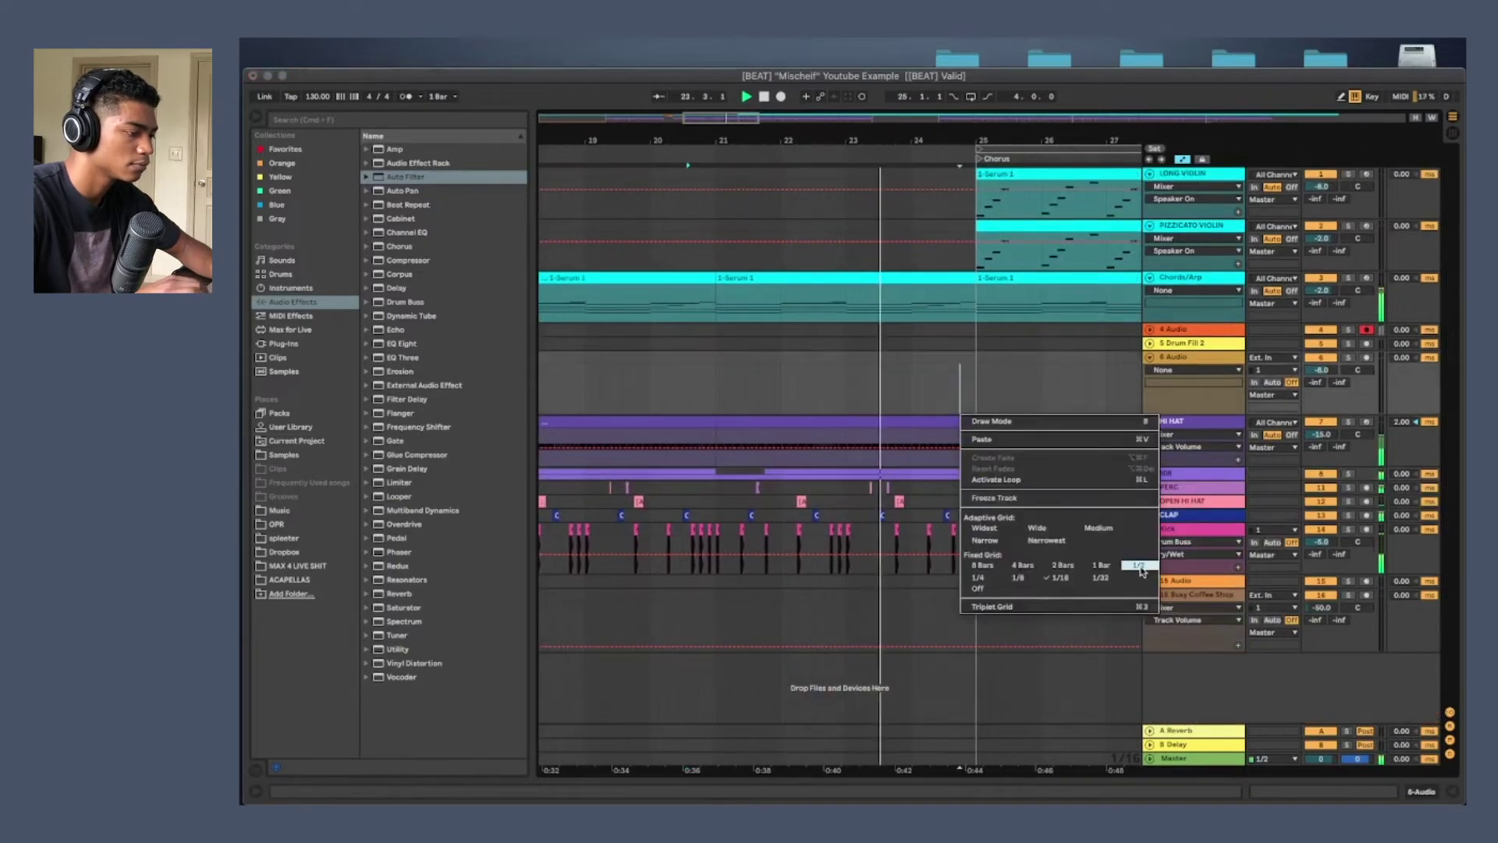
click(1022, 392)
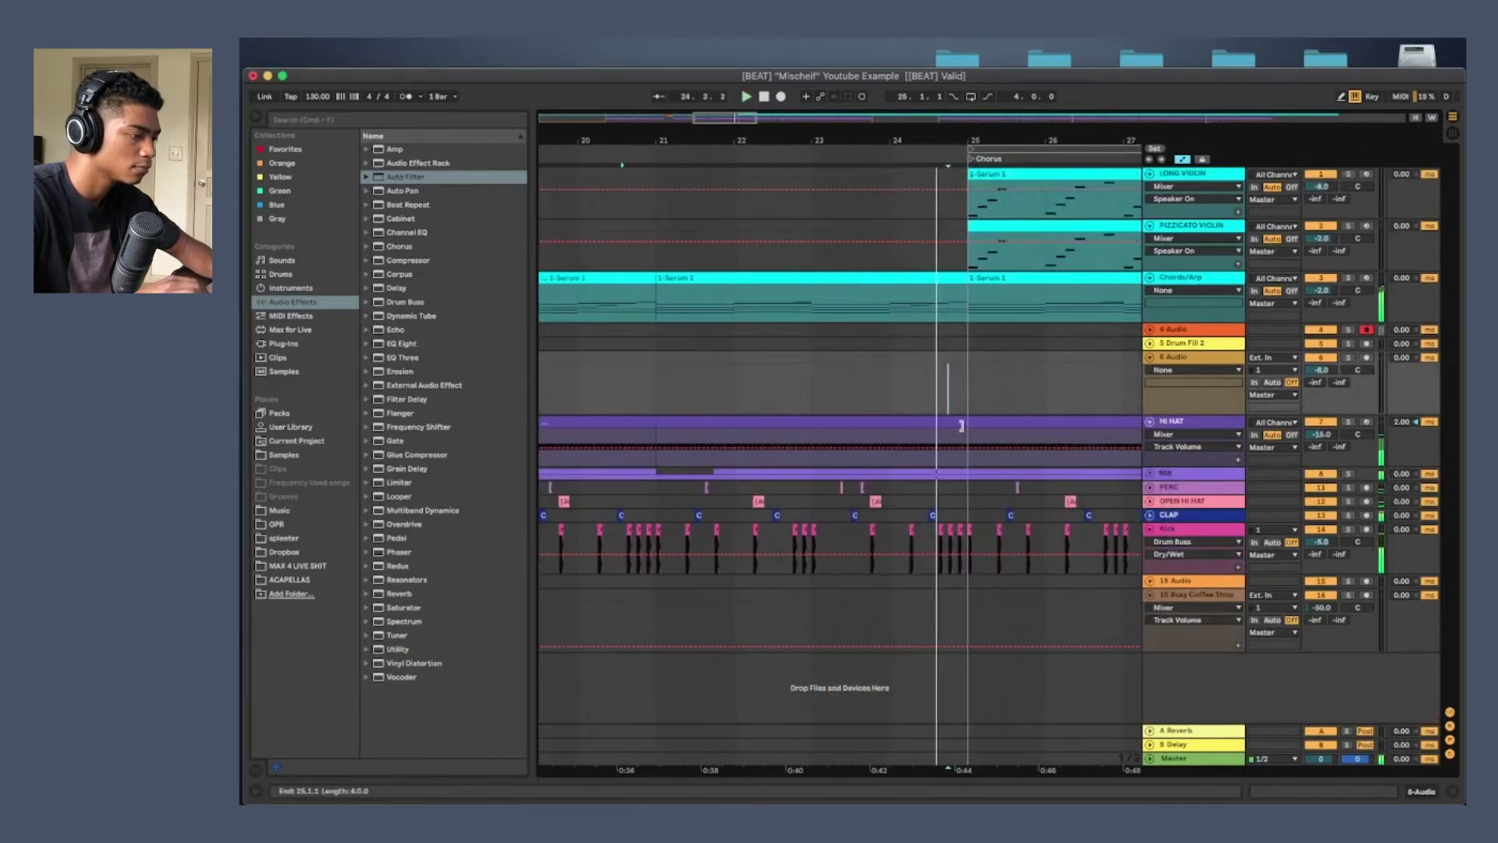
drag(965, 431, 937, 422)
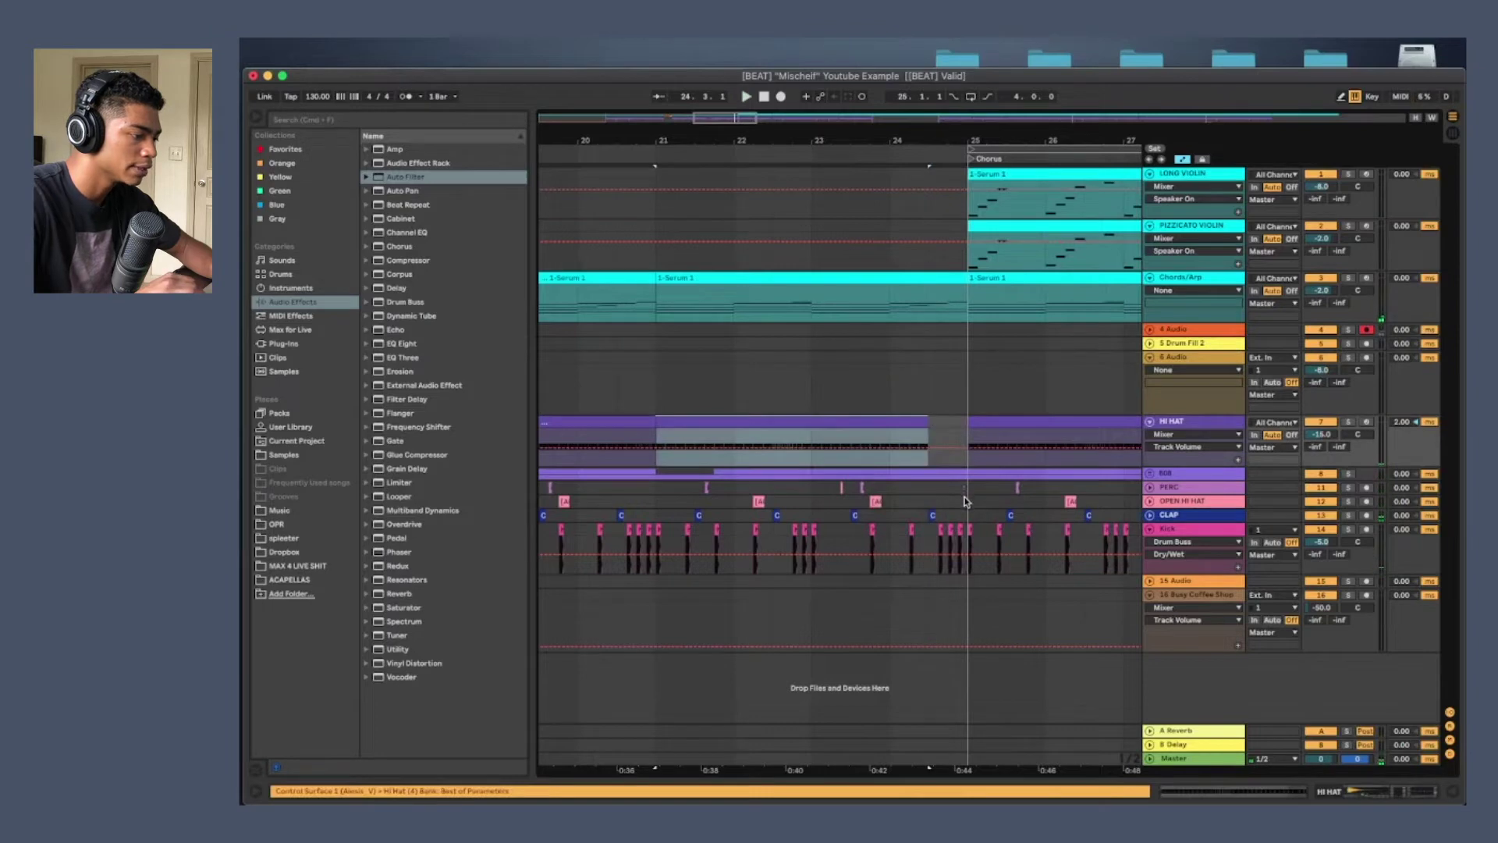
drag(965, 502, 936, 473)
double_click(960, 577)
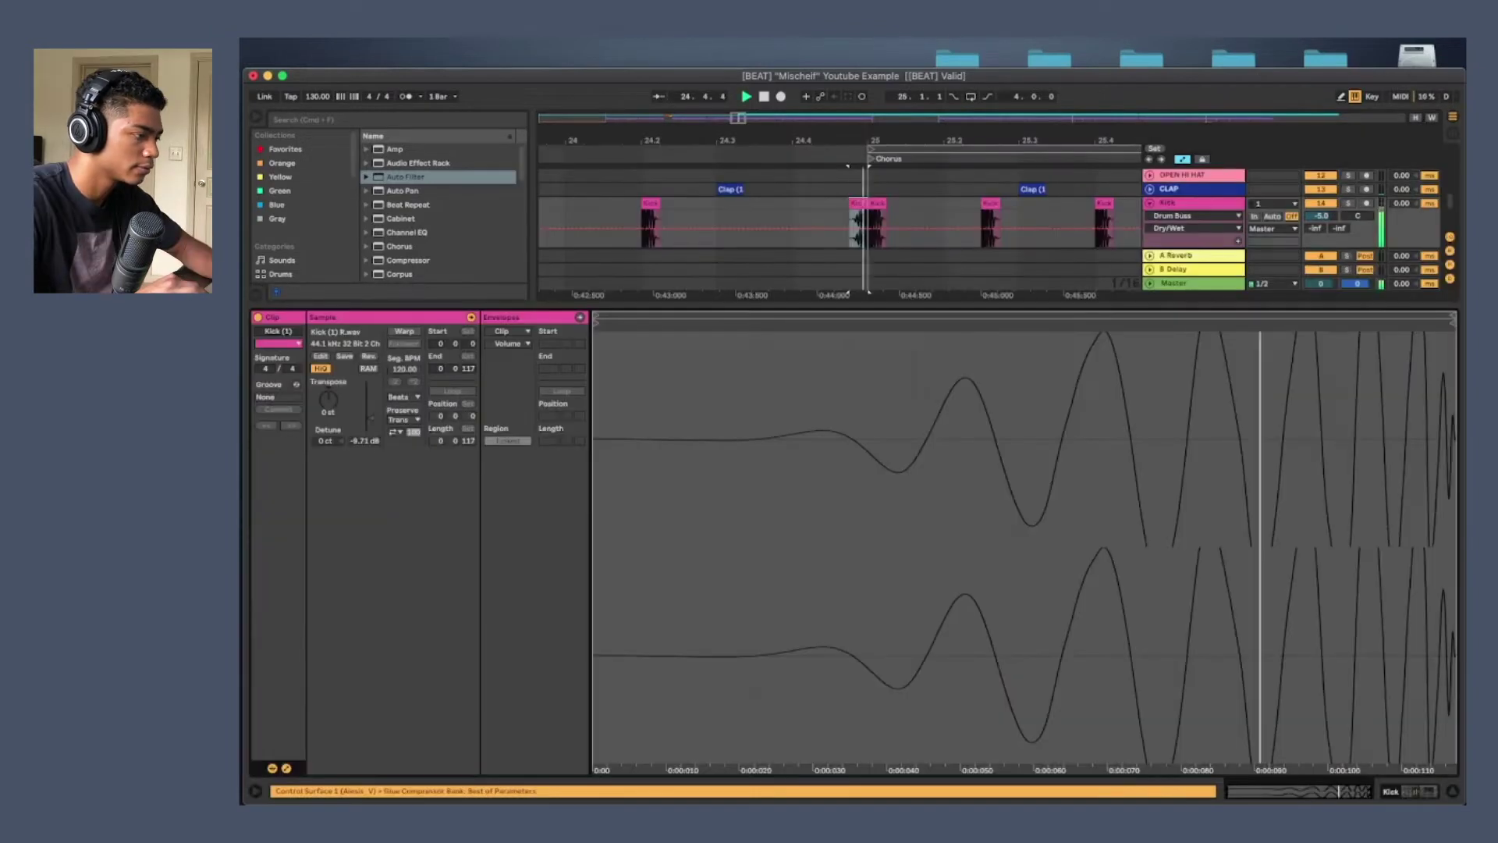
key(minus)
key(super+alt+l)
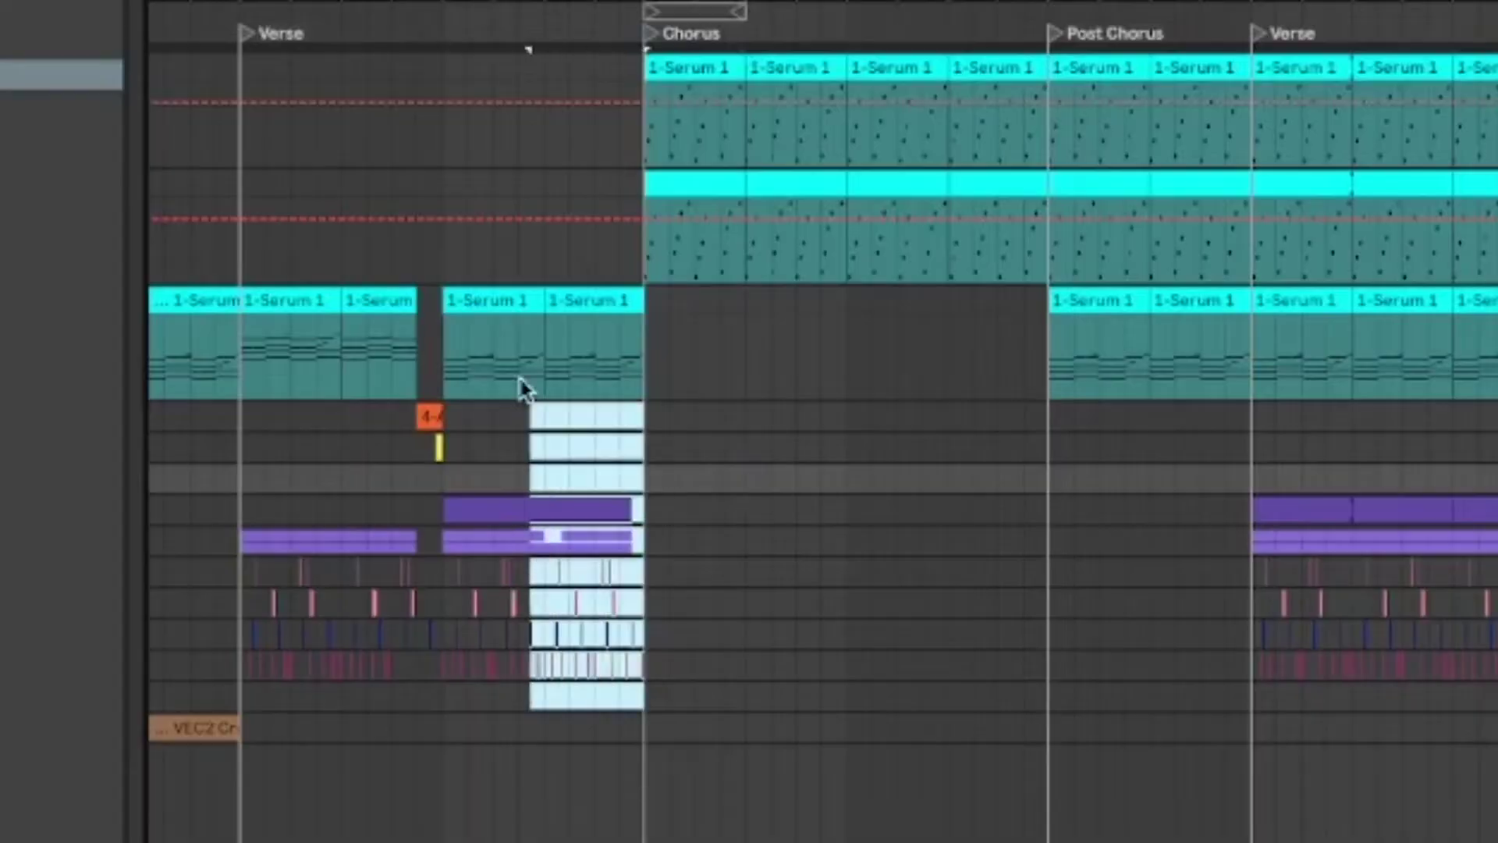
Duplicate the Verse chords and drums into the Chorus with Cmd+D
mouse_move(518, 376)
mouse_down()
mouse_move(274, 268)
mouse_move(241, 297)
mouse_up()
key(super+d)
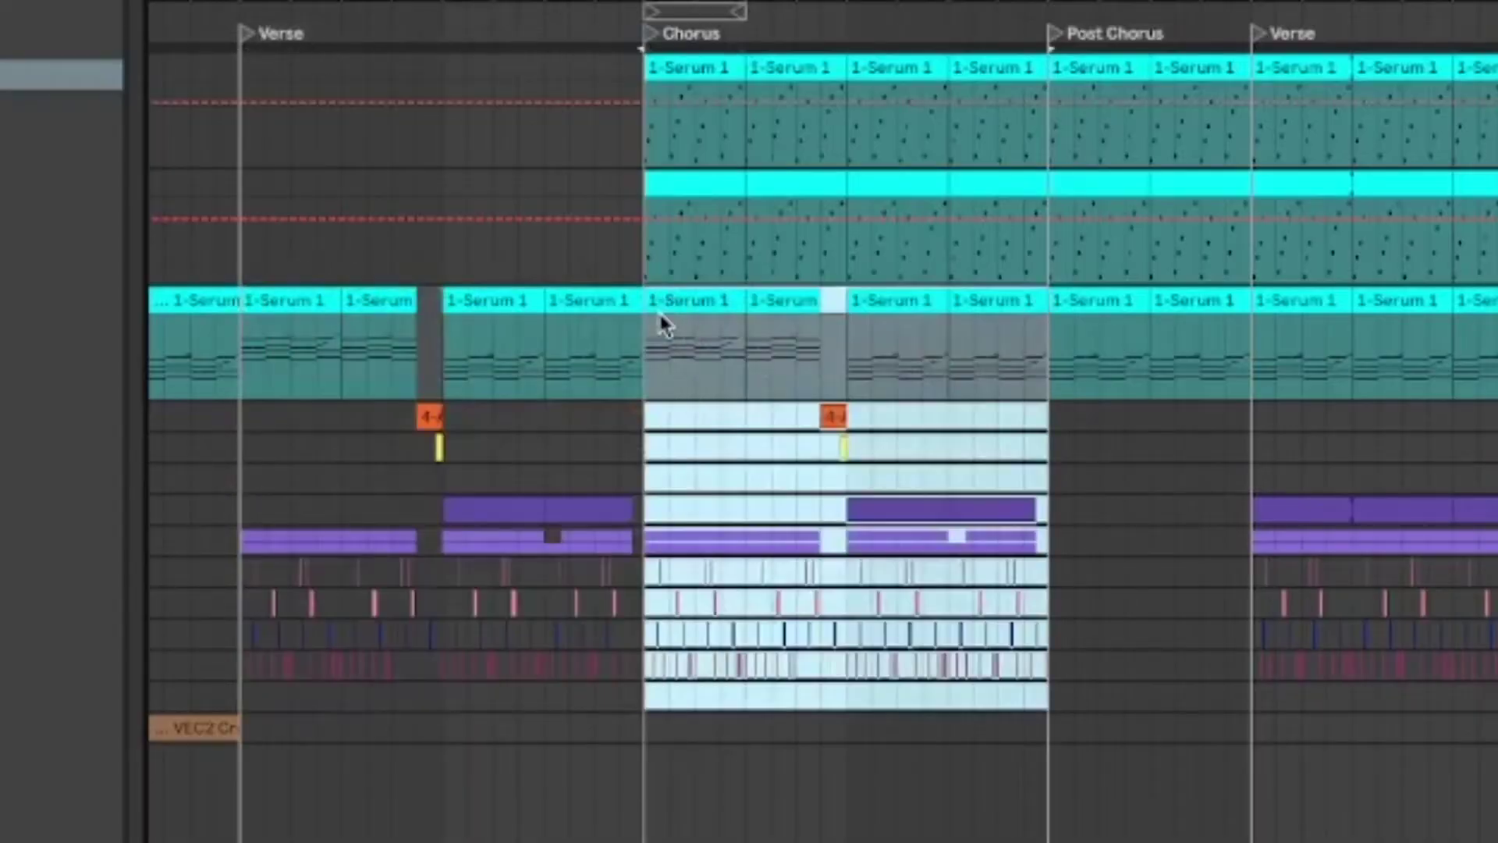
click(815, 367)
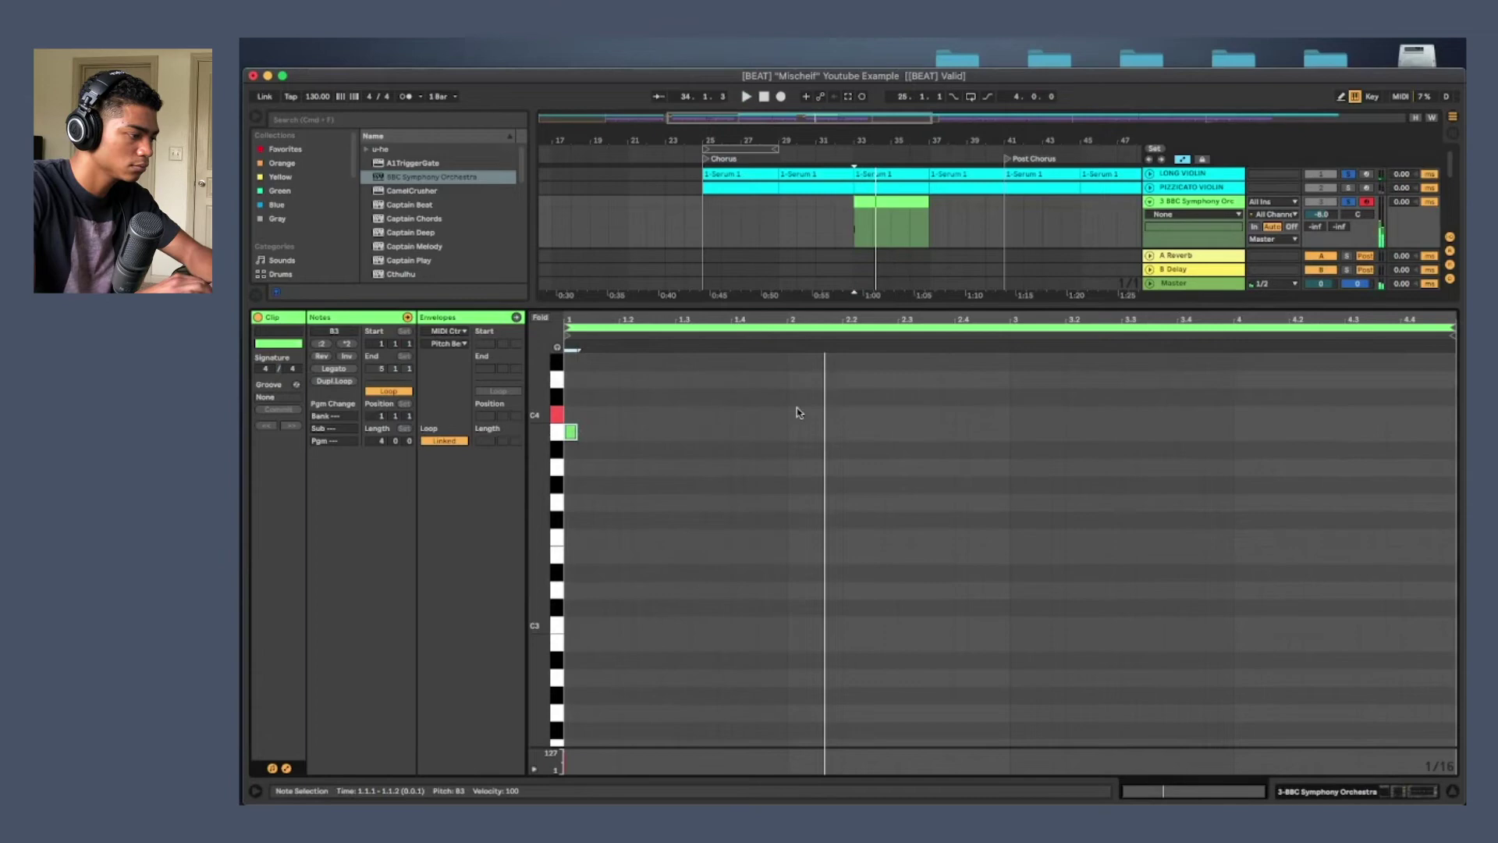
Add a note to the BBC Symphony Orchestra clip, play the melody, then hide the piano roll
double_click(797, 411)
key(space)
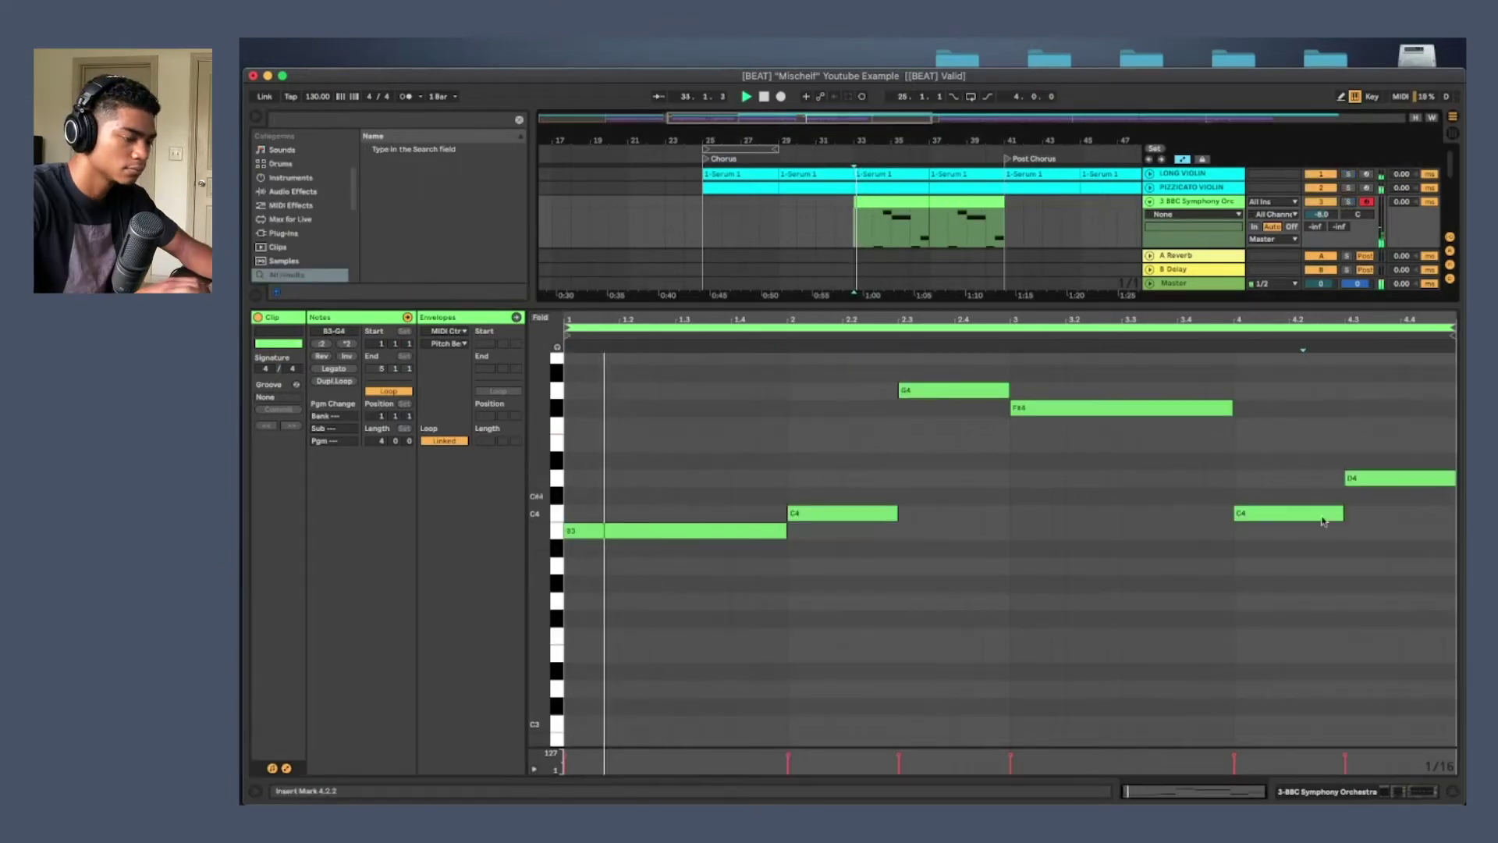
key(super+alt+l)
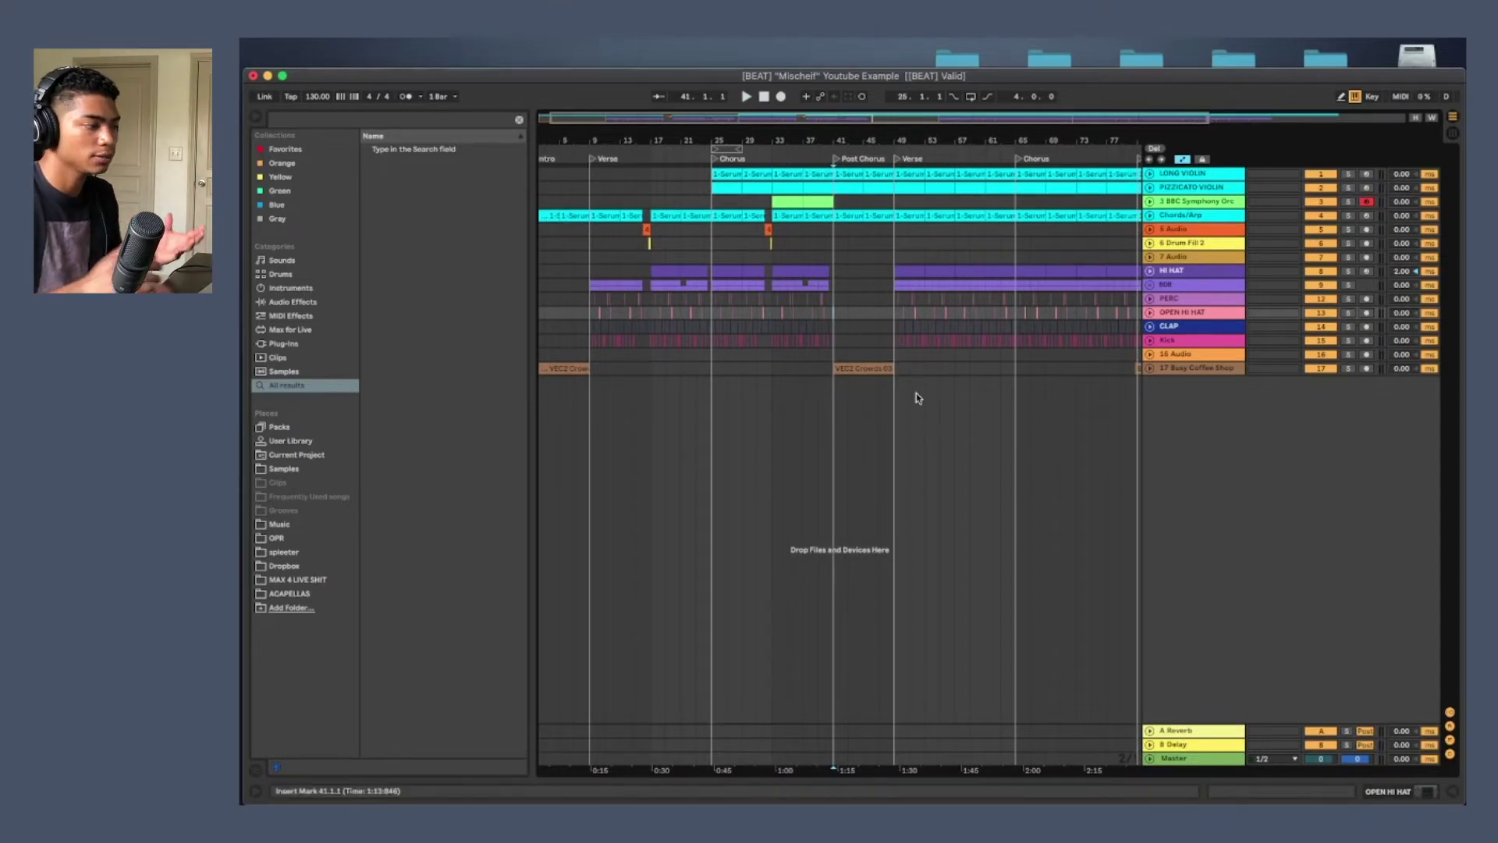
Select bars 49–81 across all tracks, undoing an accidental shift of the crowd clip's start
scroll(887, 359, down, 2)
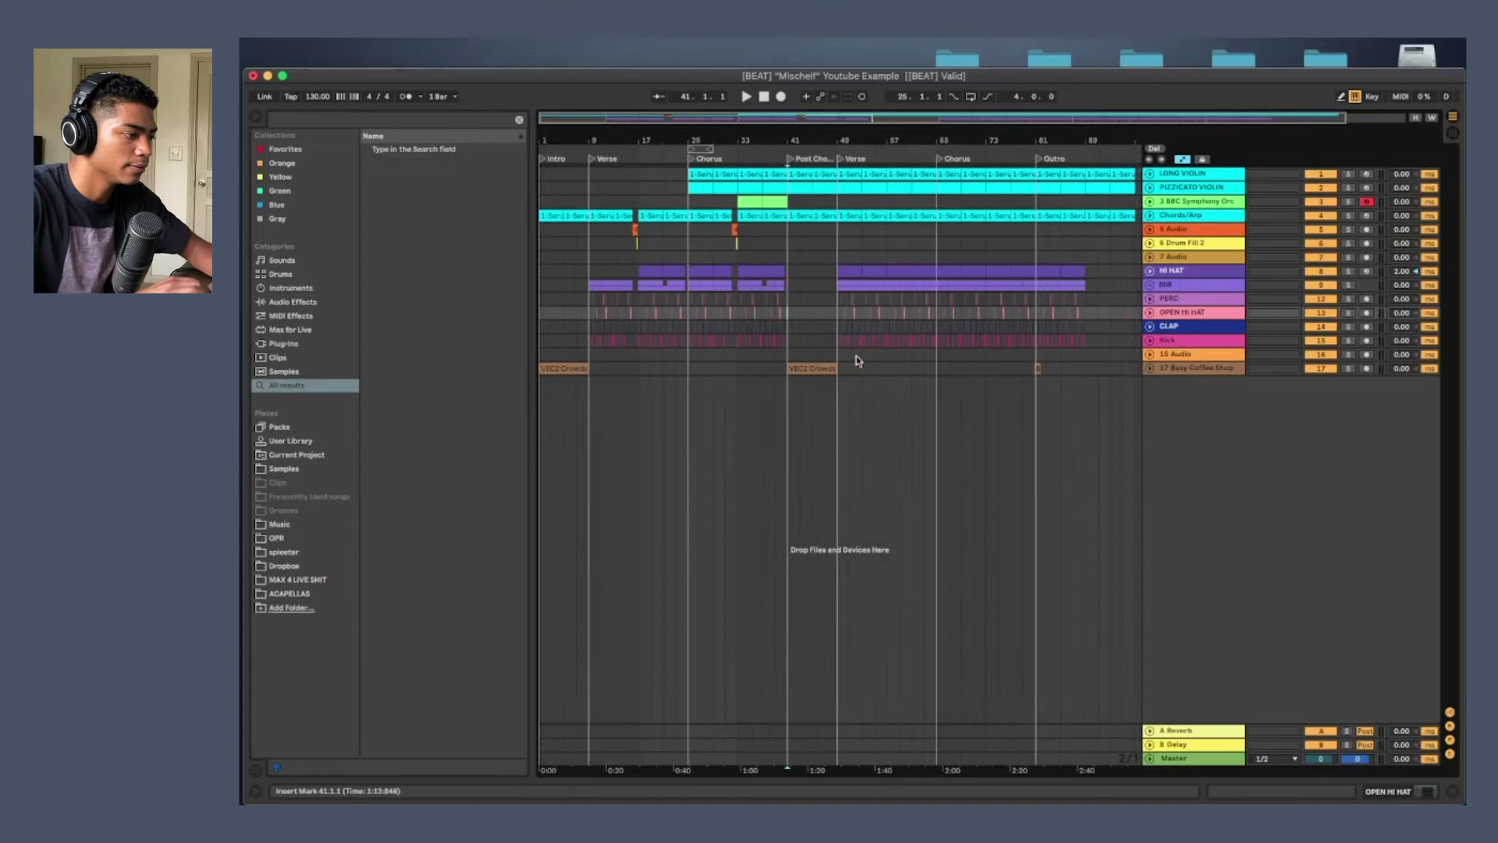
drag(840, 374, 1037, 173)
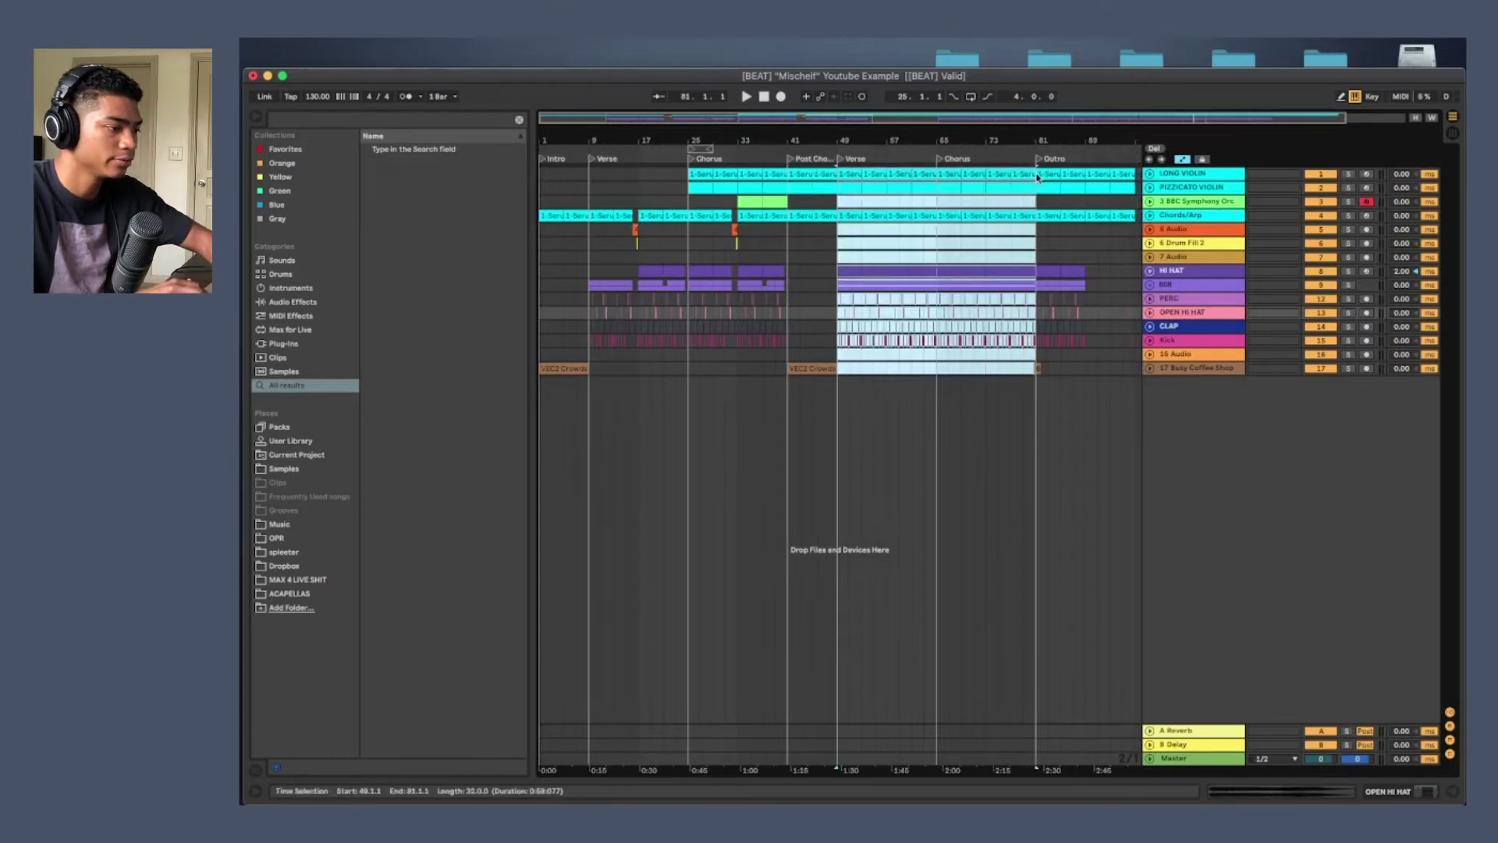
mouse_move(786, 372)
mouse_down()
mouse_move(766, 352)
mouse_move(737, 366)
mouse_move(775, 360)
mouse_up()
key(super+z)
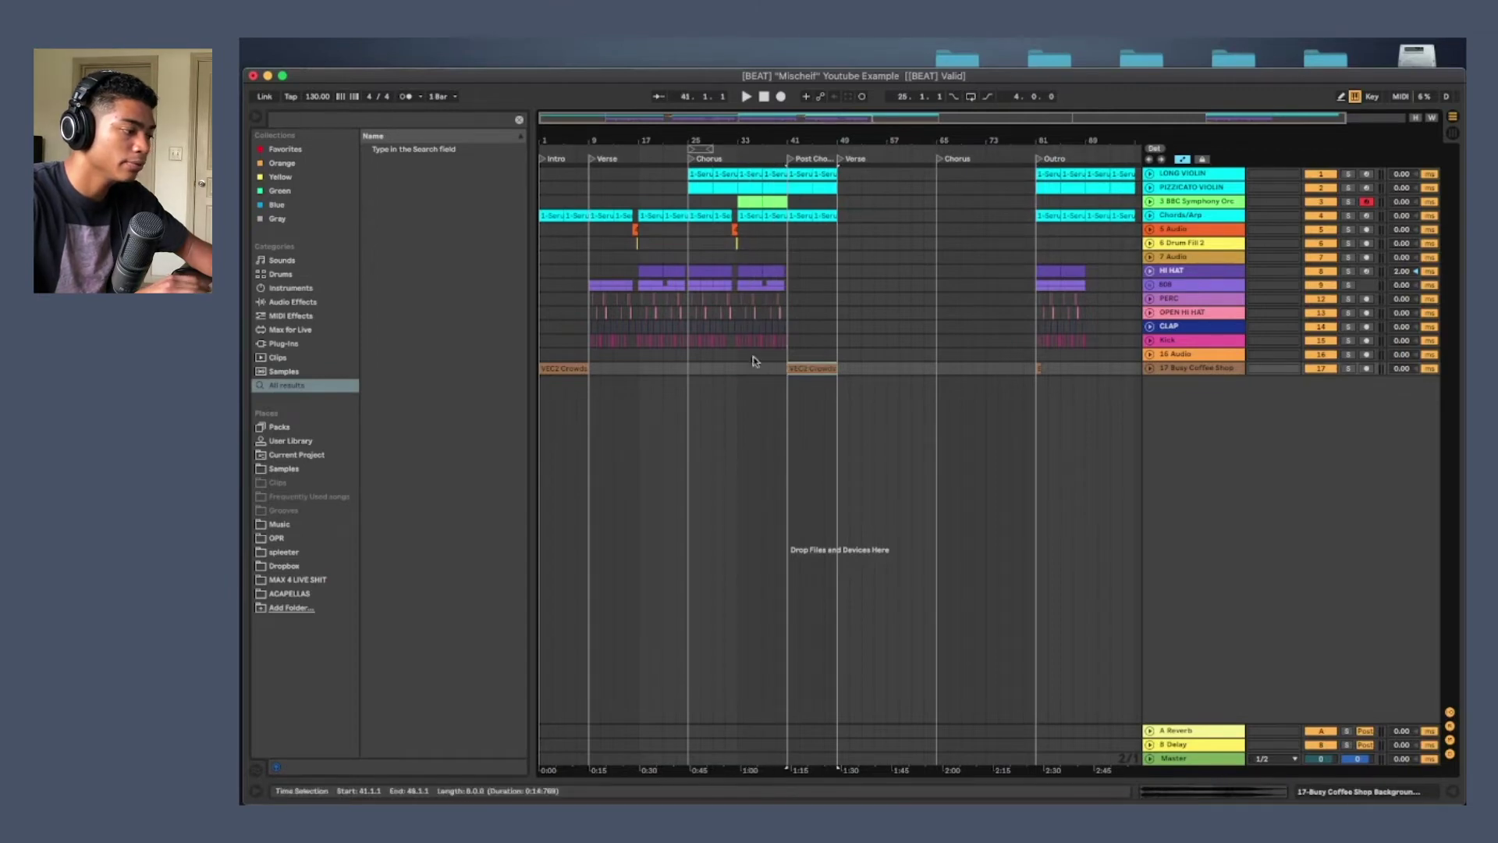
Duplicate the Verse and Chorus from bars 9–41 across all tracks into bar 49
drag(589, 375, 787, 168)
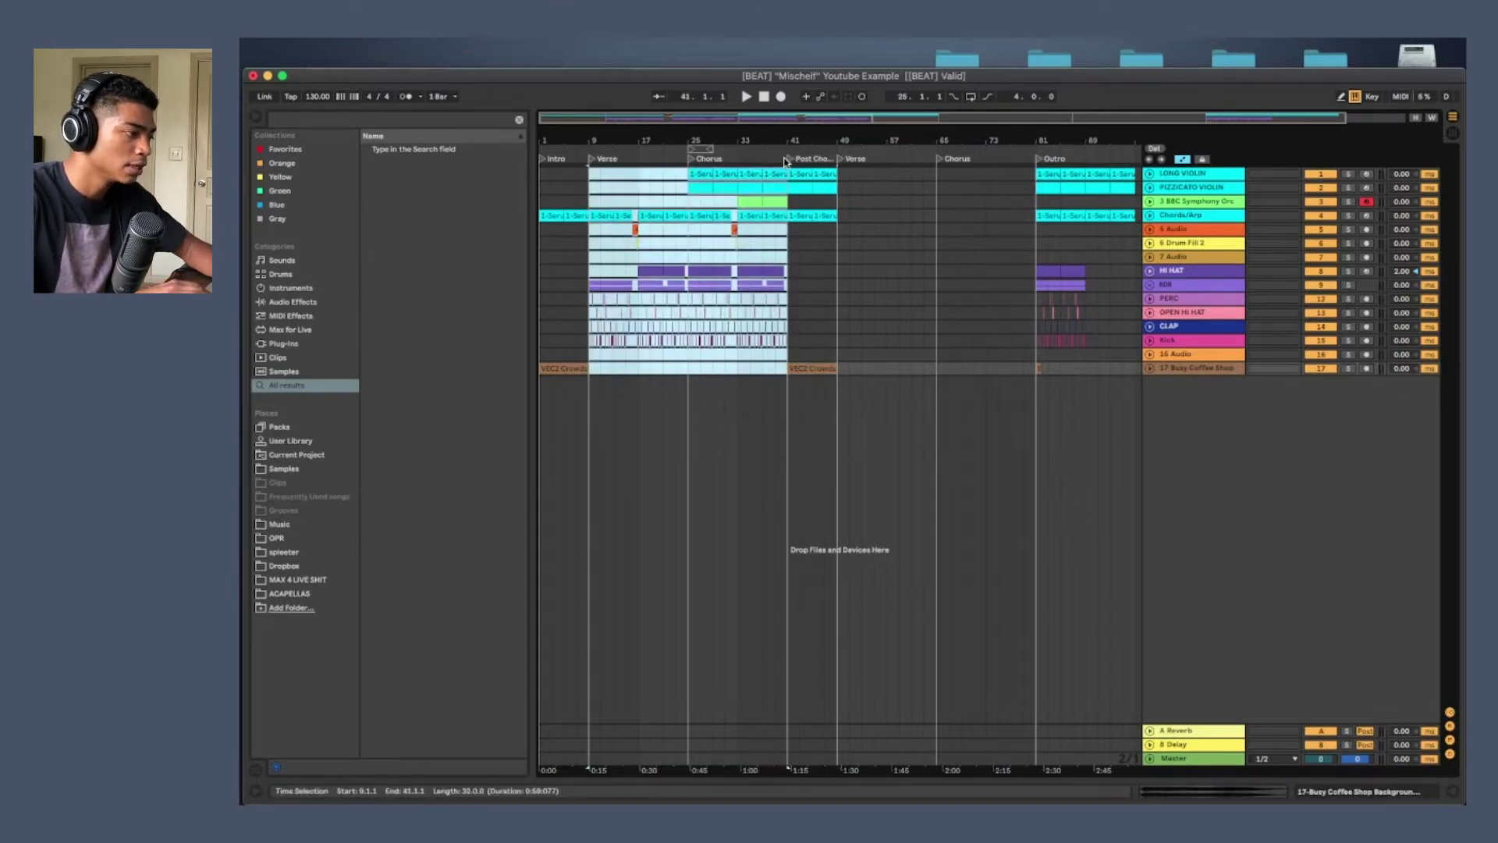
click(837, 176)
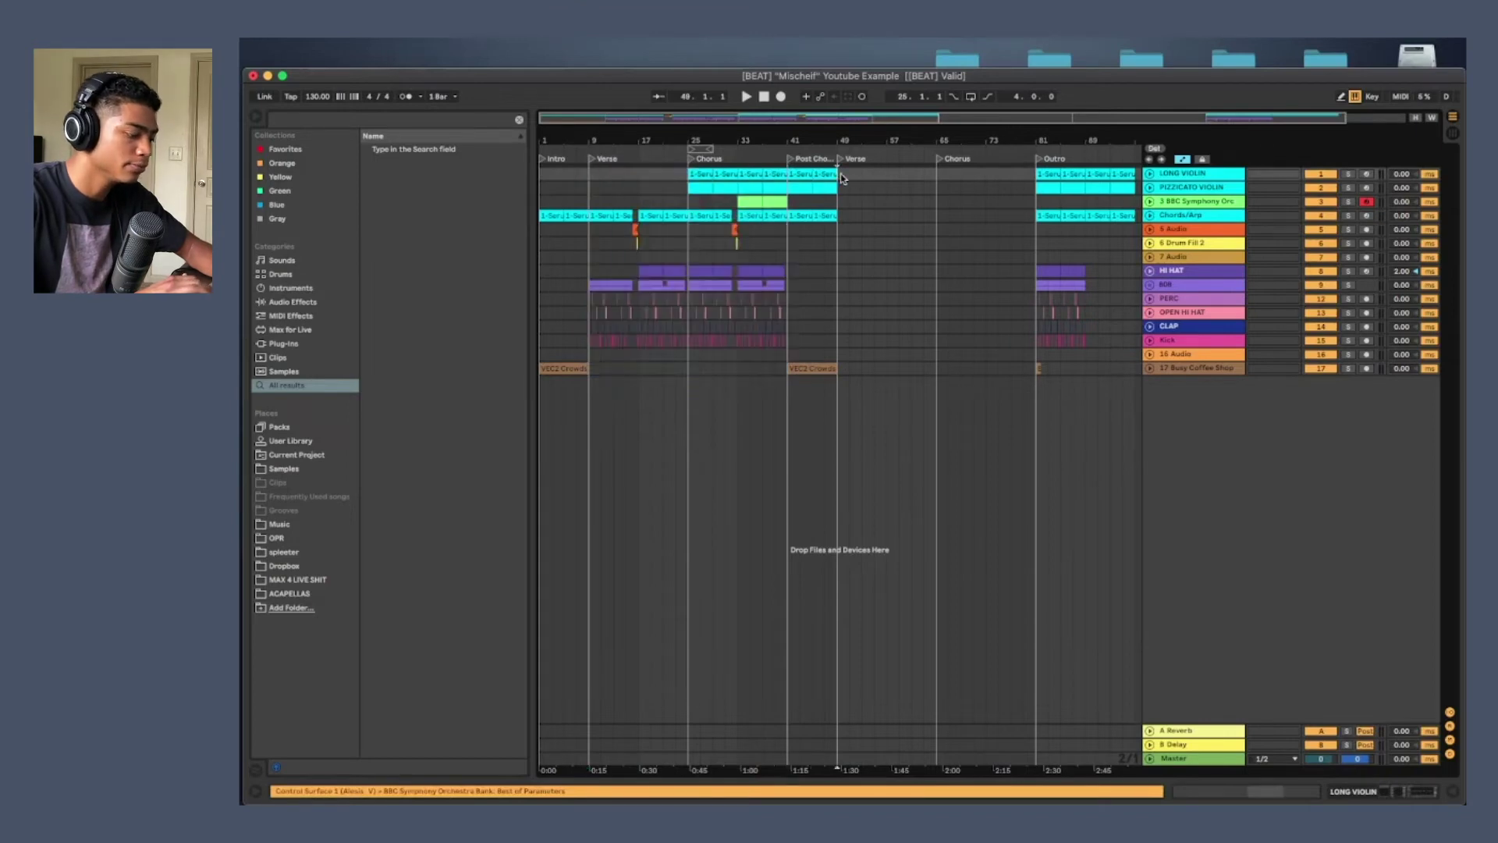
key(super+v)
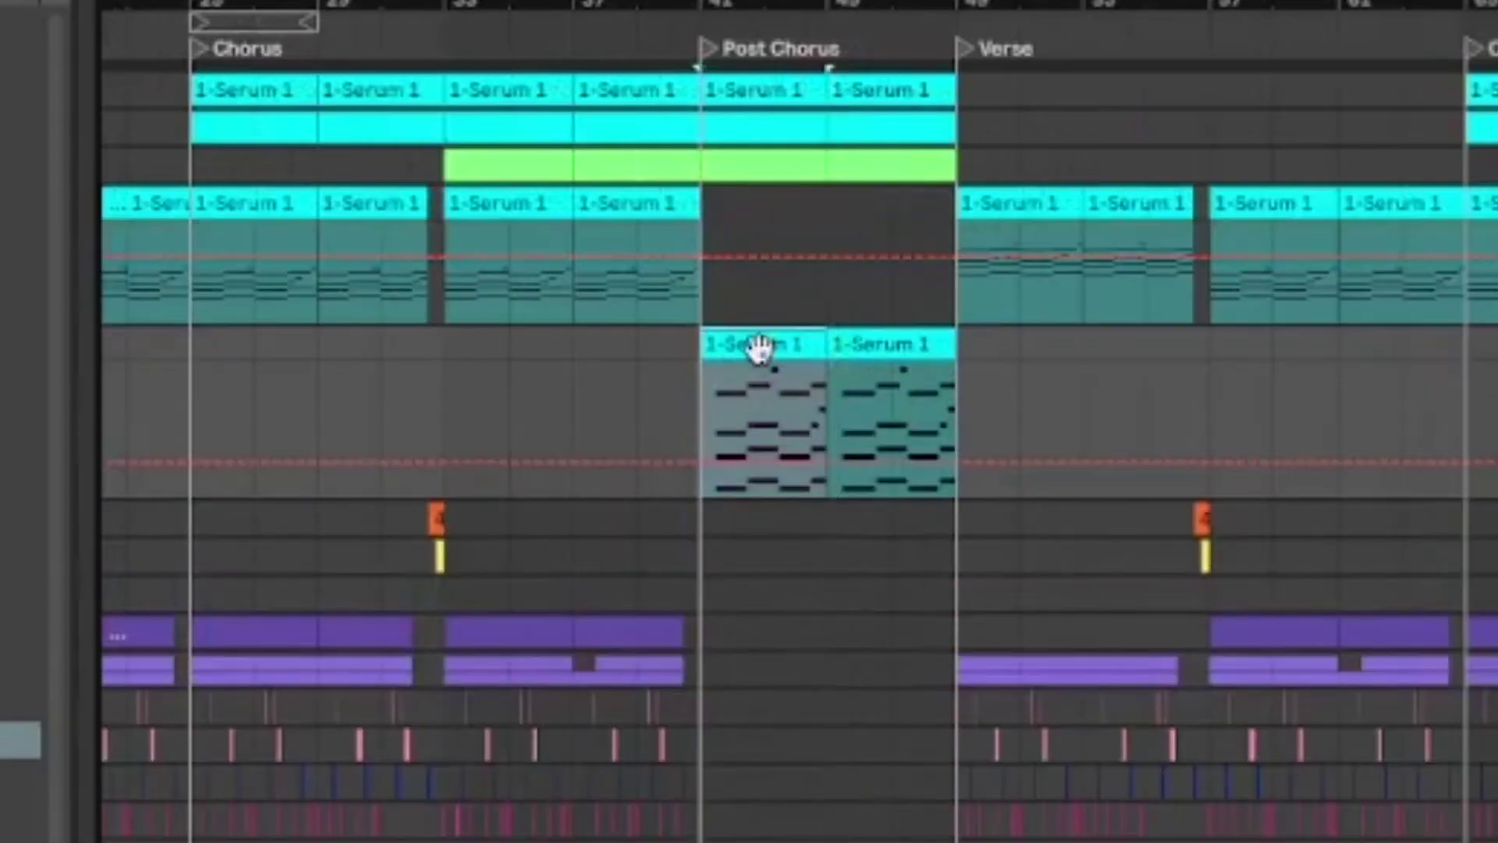
double_click(762, 344)
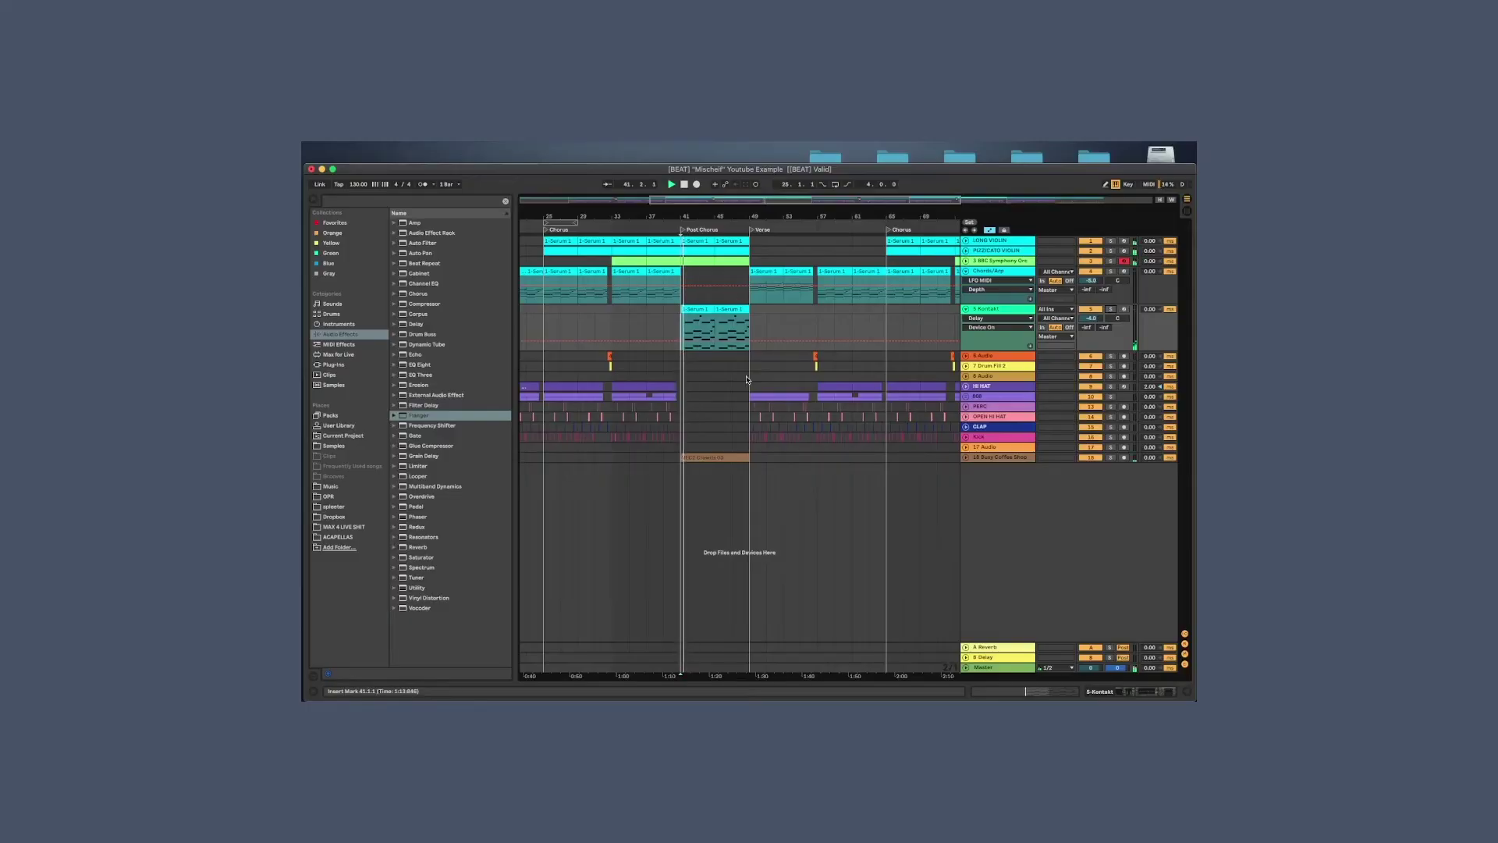
key(minus)
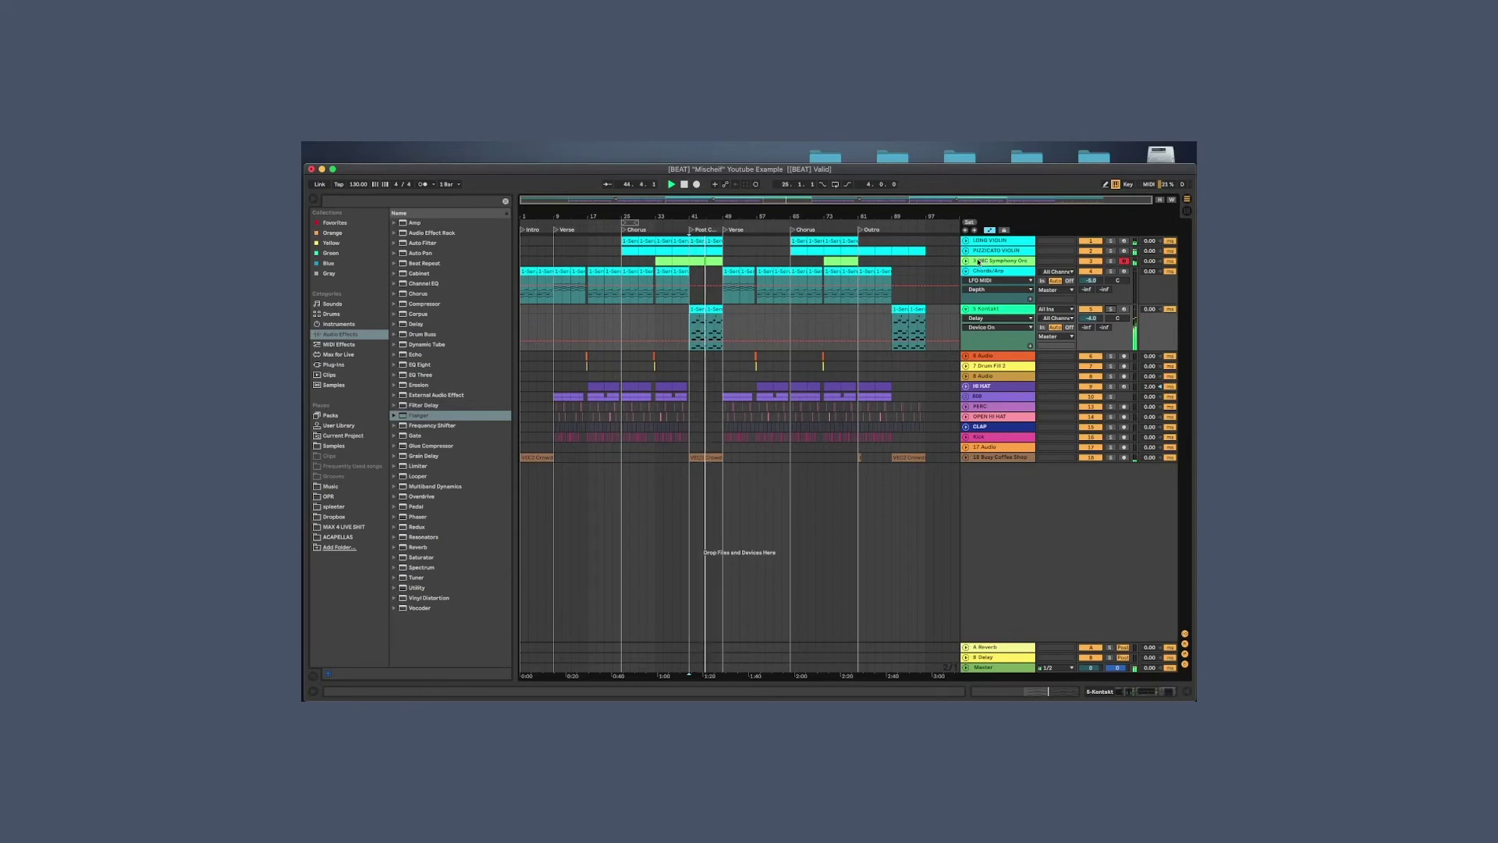
click(765, 268)
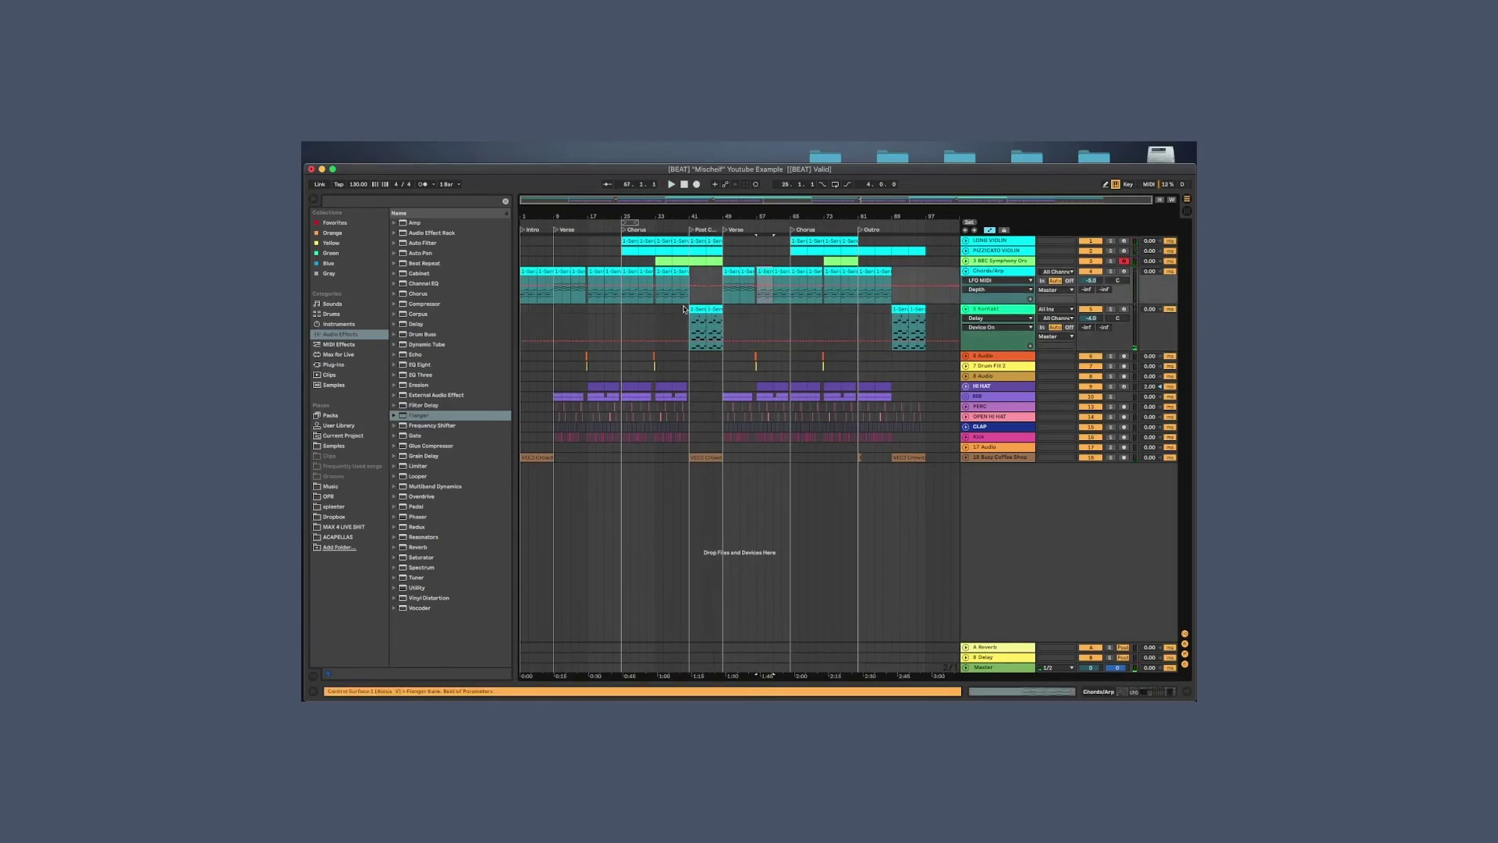